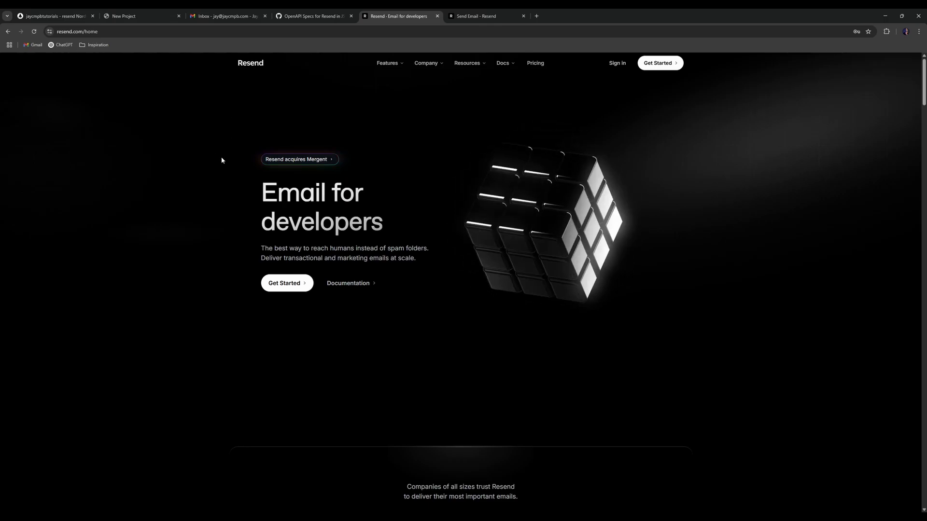
- Sign in to Resend with the account e-mail and password, passing the Cloudflare verification check
scroll(573, 173, down, 5)
scroll(693, 191, down, 9)
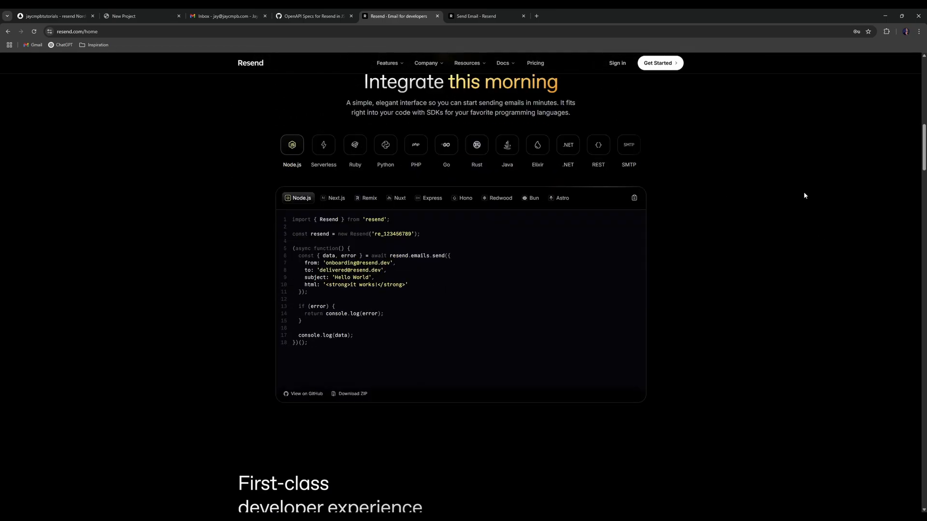
scroll(791, 196, up, 14)
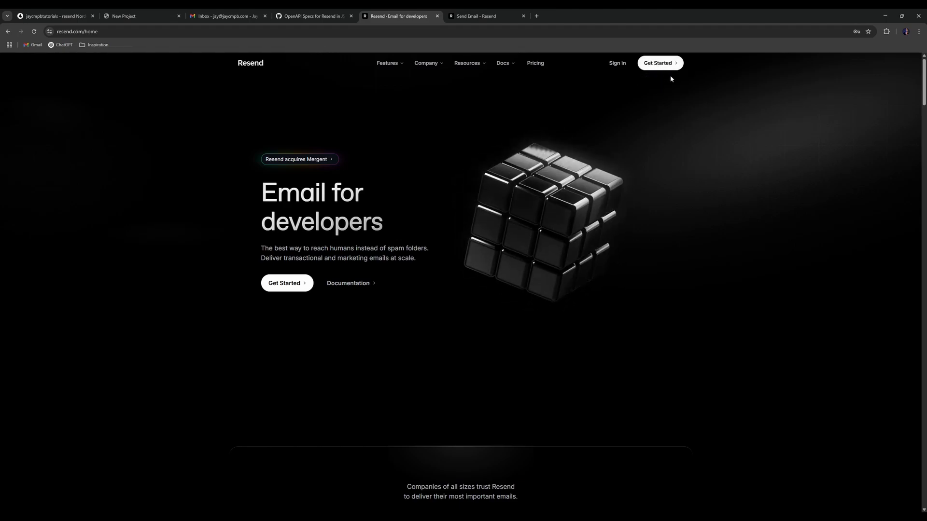
click(615, 63)
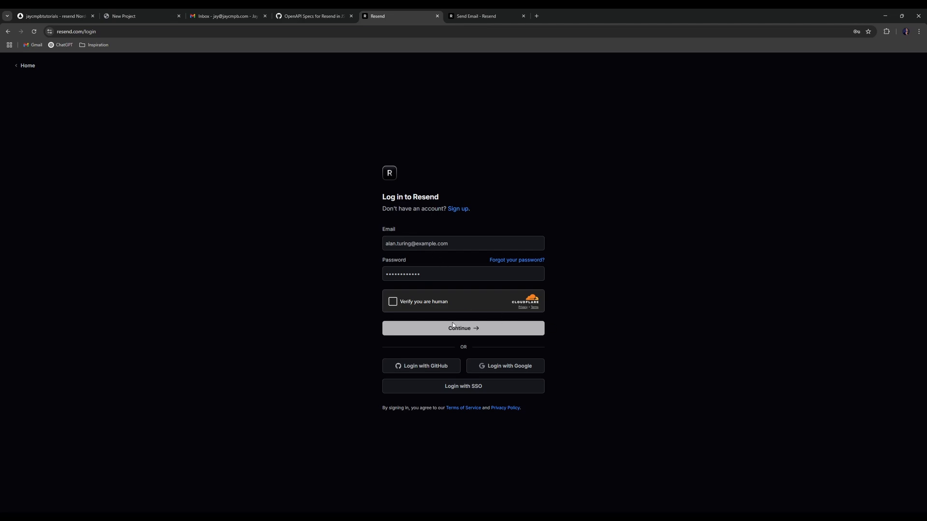
click(416, 241)
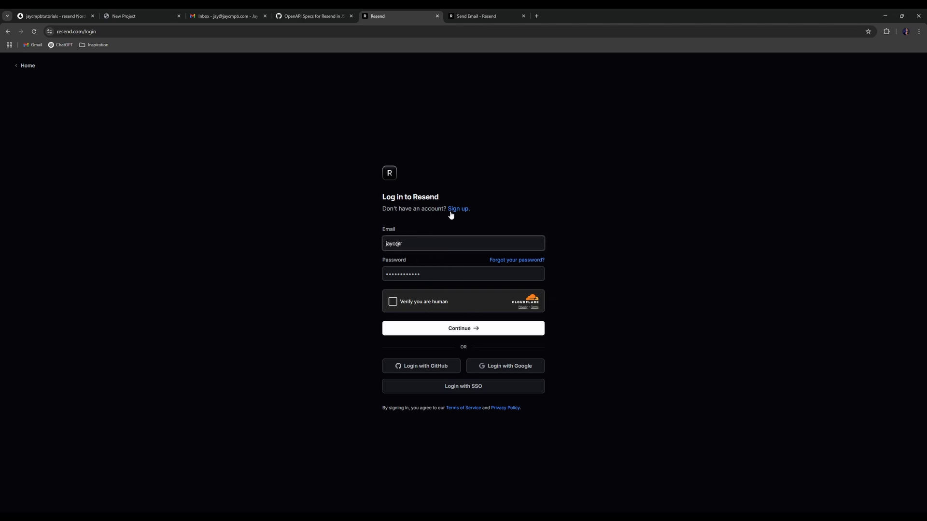
key(Tab)
text(••••••••••••)
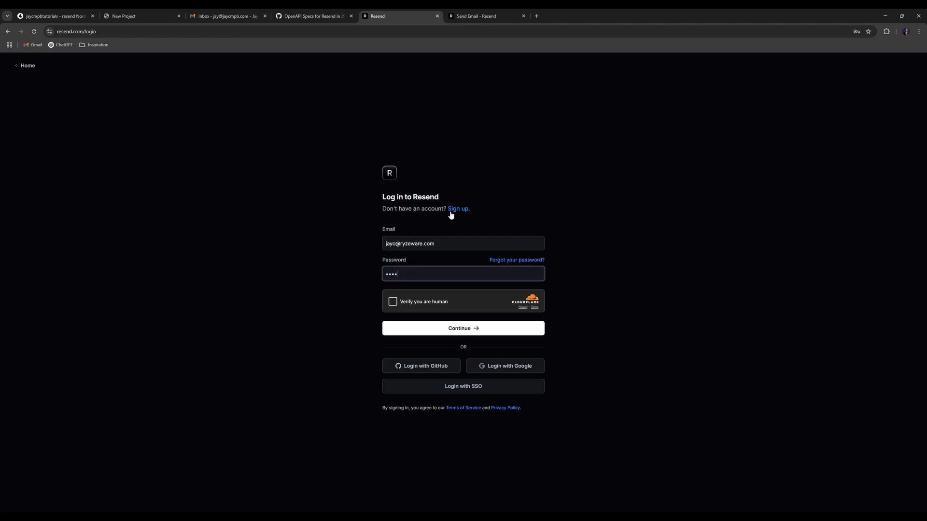
click(549, 213)
click(392, 301)
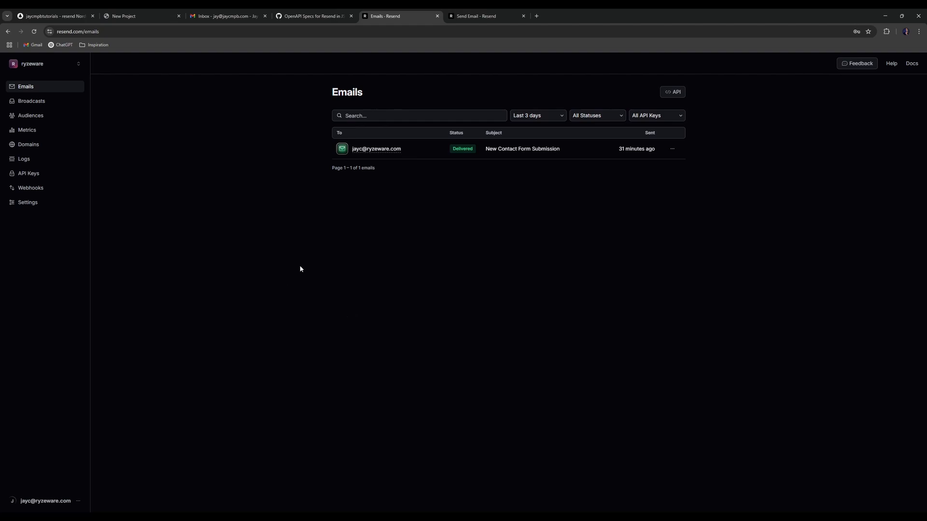
- Add updates.jaycmpb.com as a new Resend sending domain in the North Virginia region
click(52, 146)
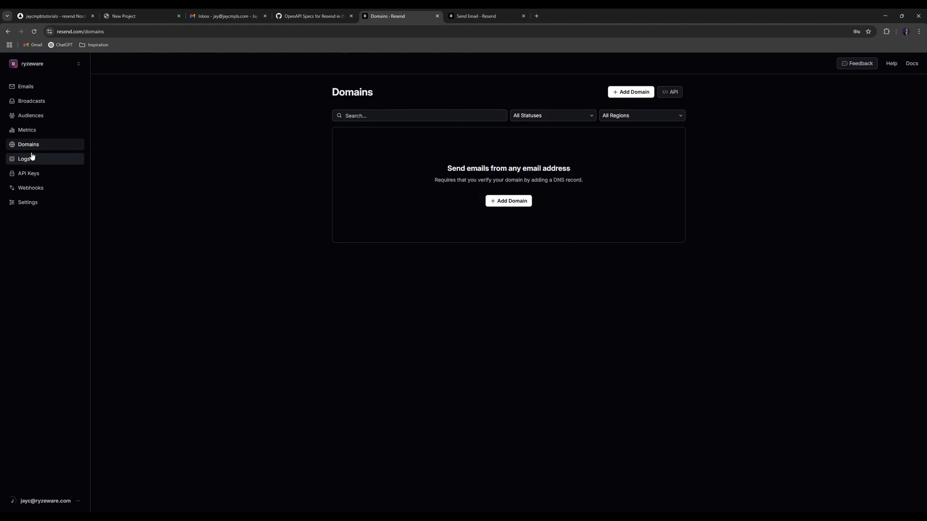
click(507, 203)
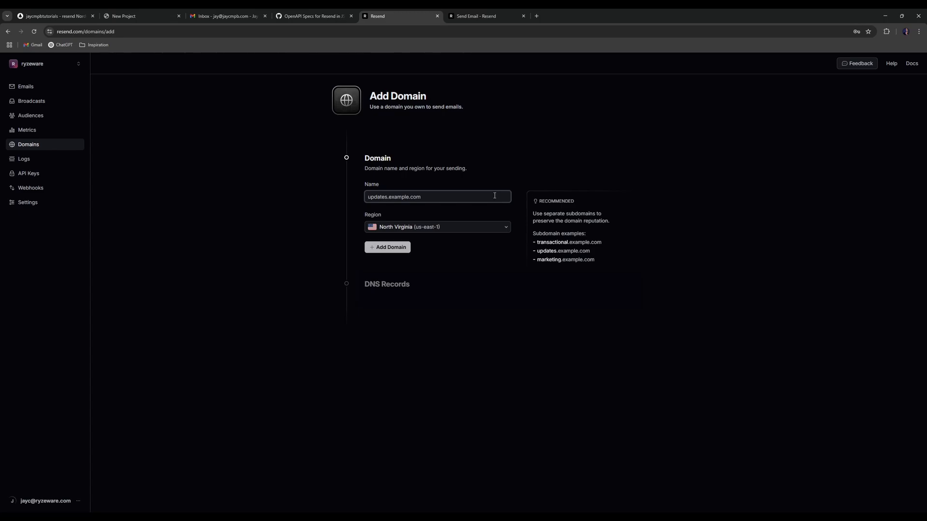
text(updates.)
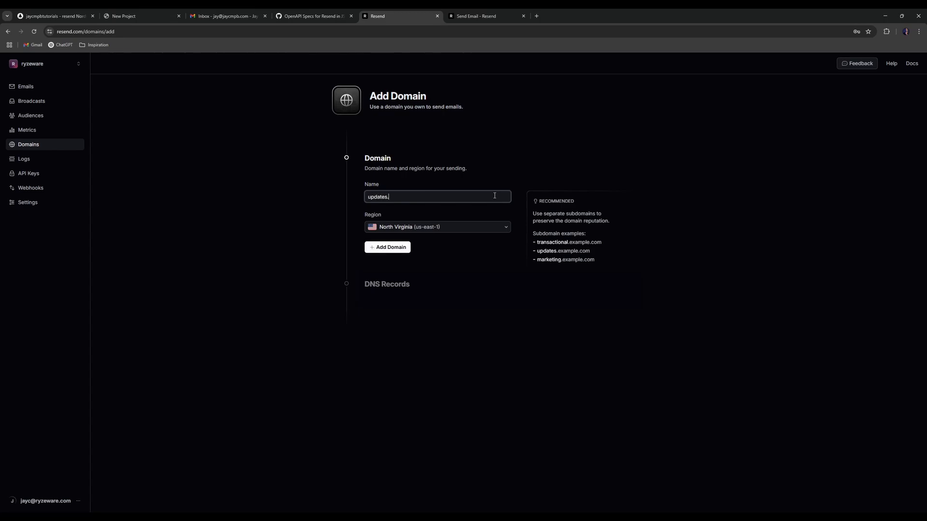
text(jaycmpb.com)
drag(387, 197, 365, 197)
text(m)
key(BackSpace)
text(updates)
click(511, 169)
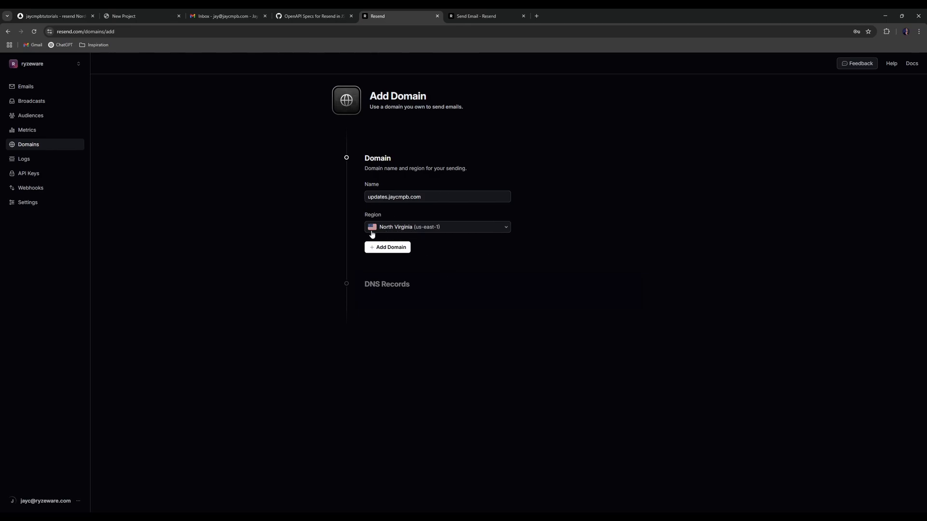
click(393, 249)
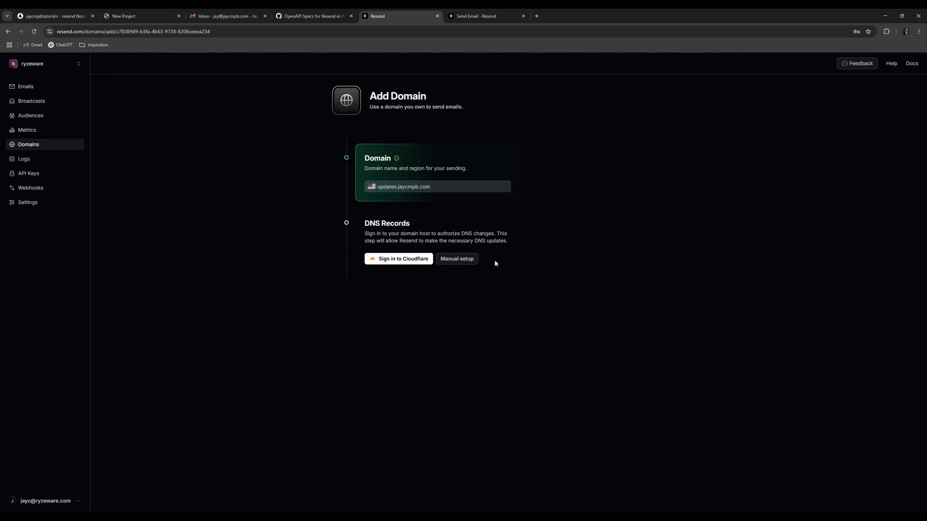
- Show the manual DKIM/SPF and DMARC records and mark them as added
click(459, 259)
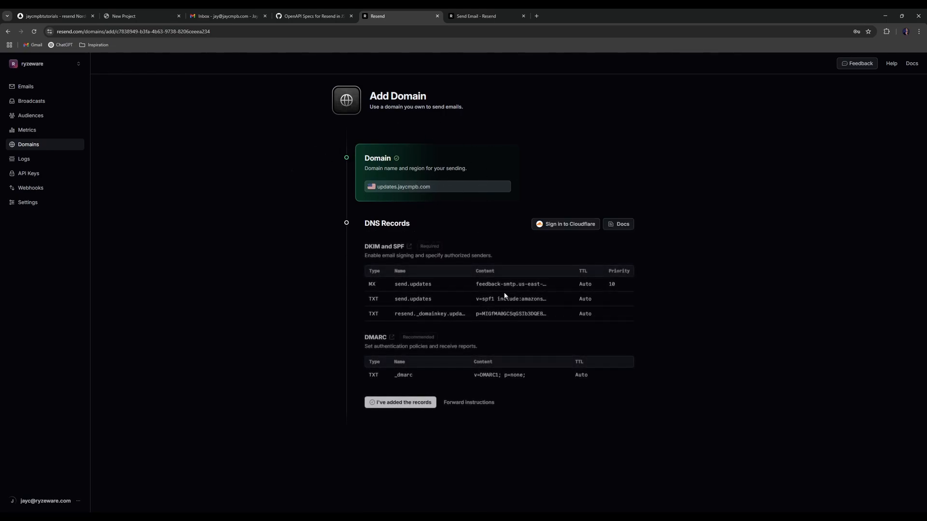
click(405, 404)
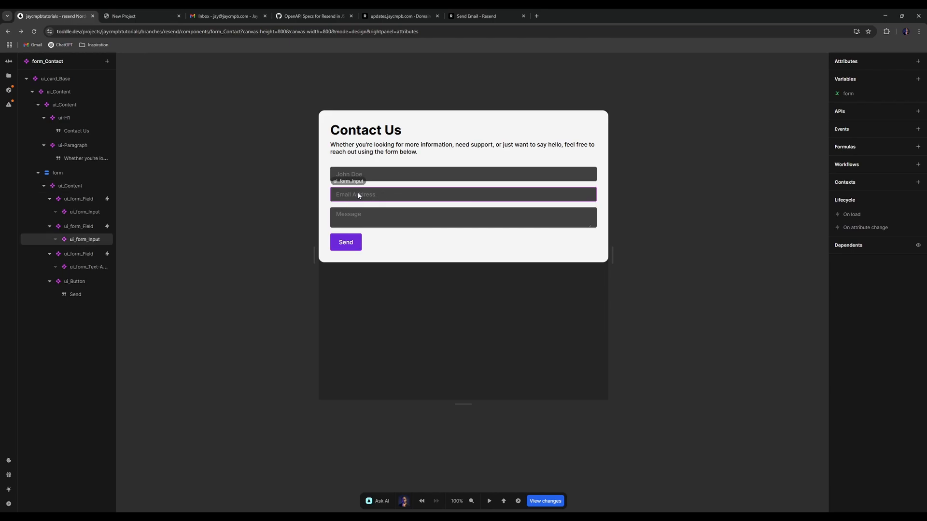
click(856, 92)
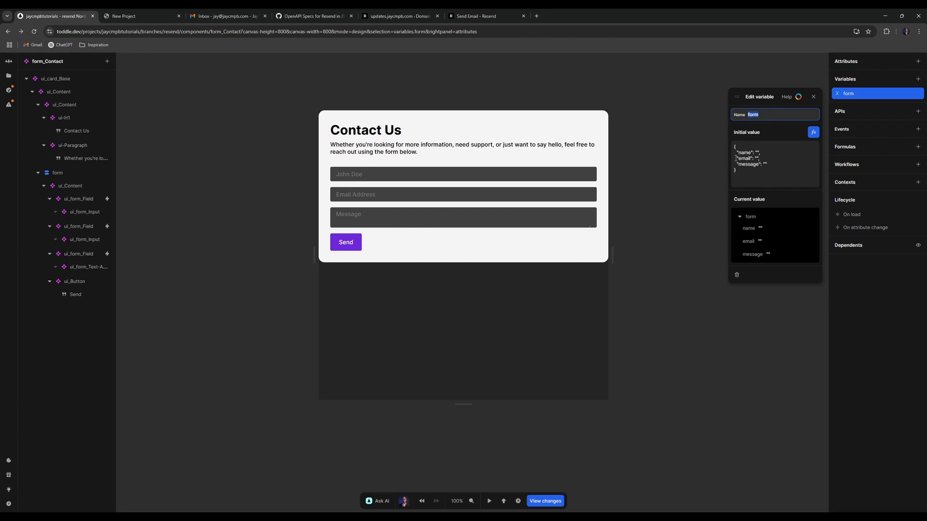
key(Escape)
key(Escape)
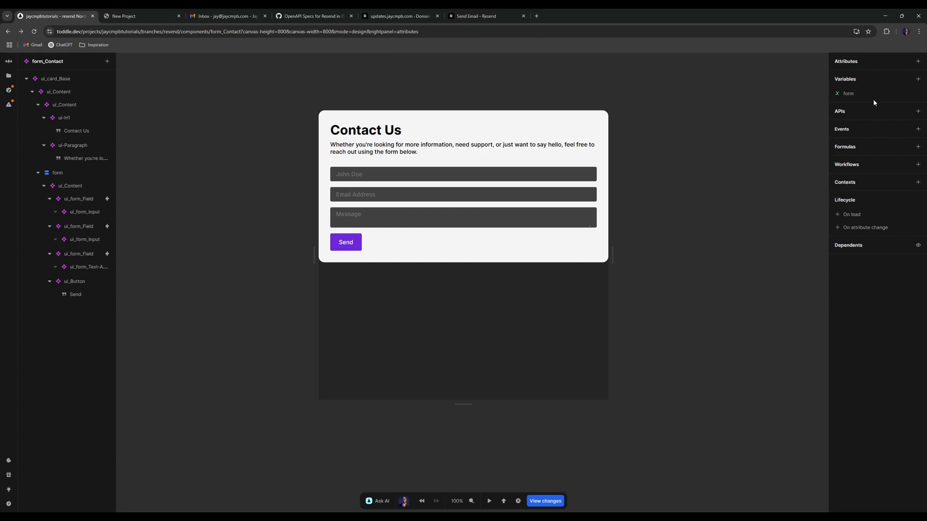
click(917, 79)
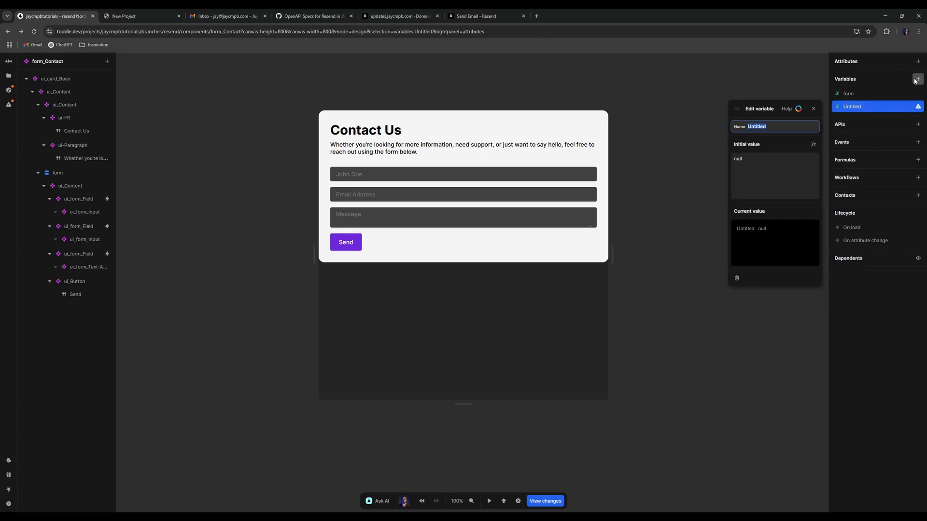
text(name)
click(917, 79)
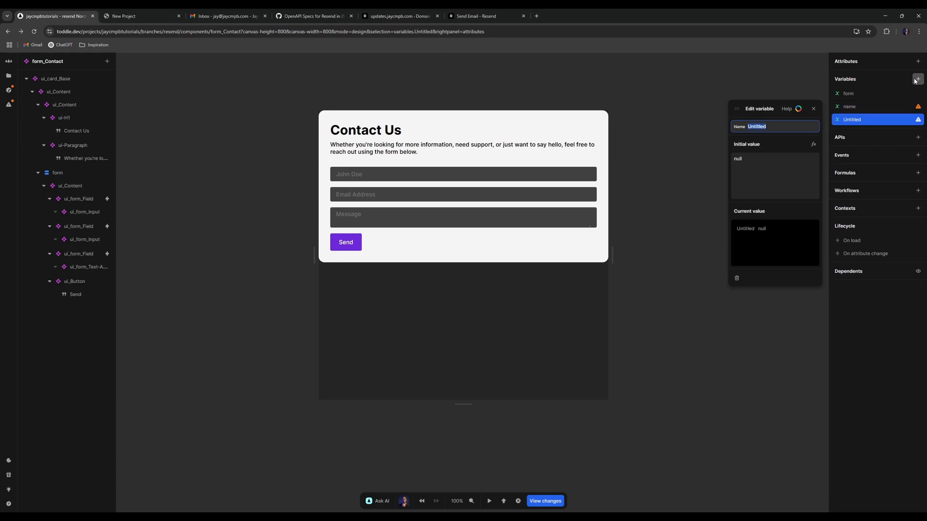
text(email)
key(Escape)
key(Escape)
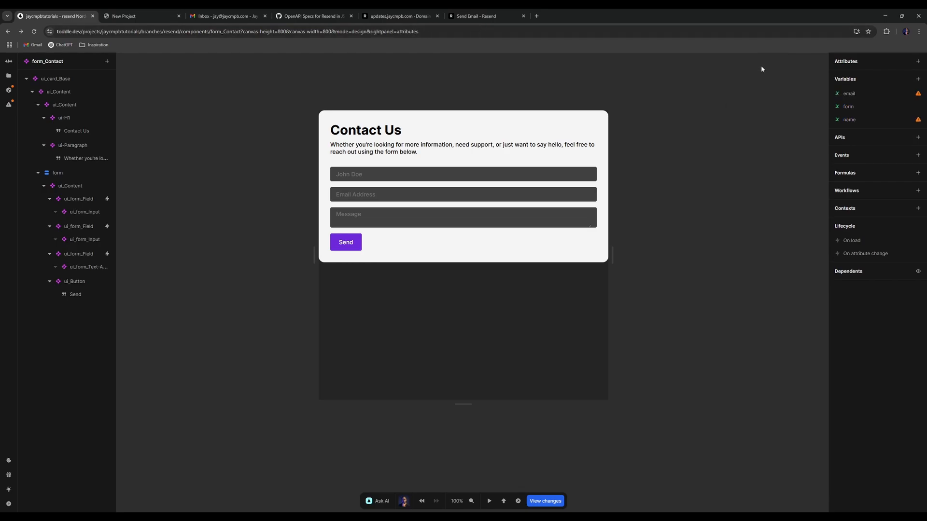
right_click(878, 96)
click(836, 129)
right_click(858, 107)
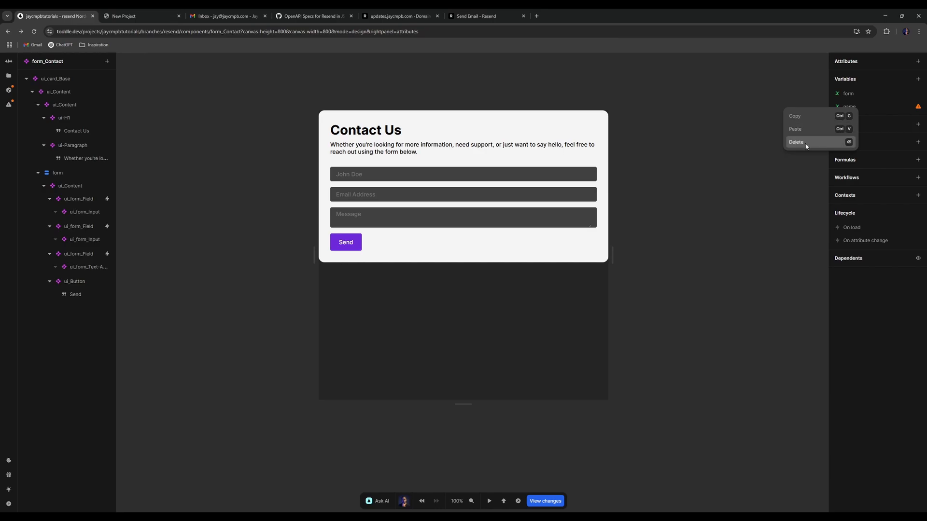
click(806, 143)
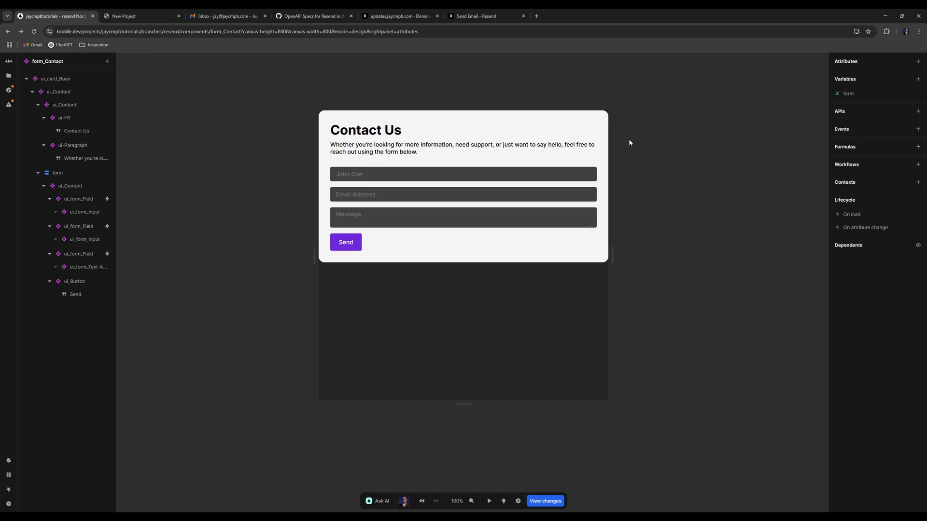
- Delete the old Resend service and the resend_apiKey formula from the project
click(8, 77)
click(44, 156)
click(49, 174)
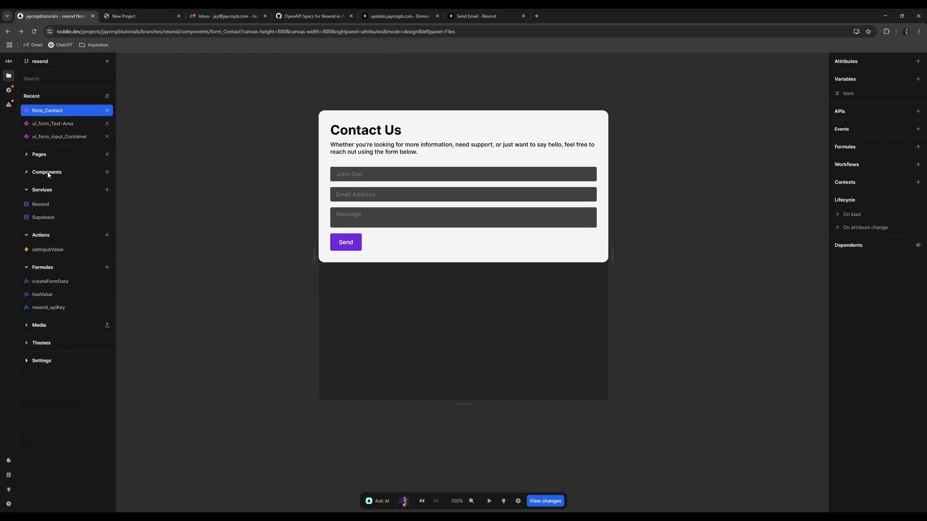
right_click(55, 206)
click(82, 244)
click(521, 297)
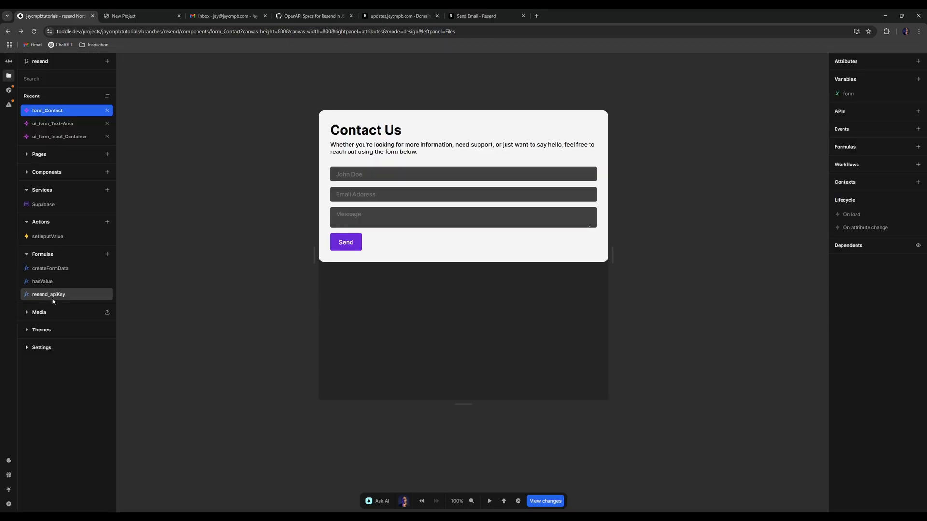
right_click(53, 301)
click(67, 353)
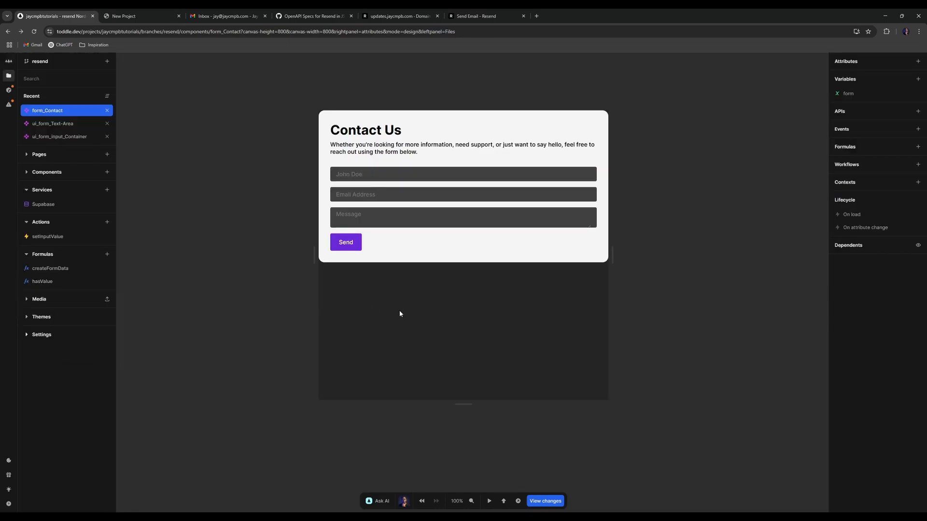
- Create a new custom OpenAPI service named Resend
click(107, 190)
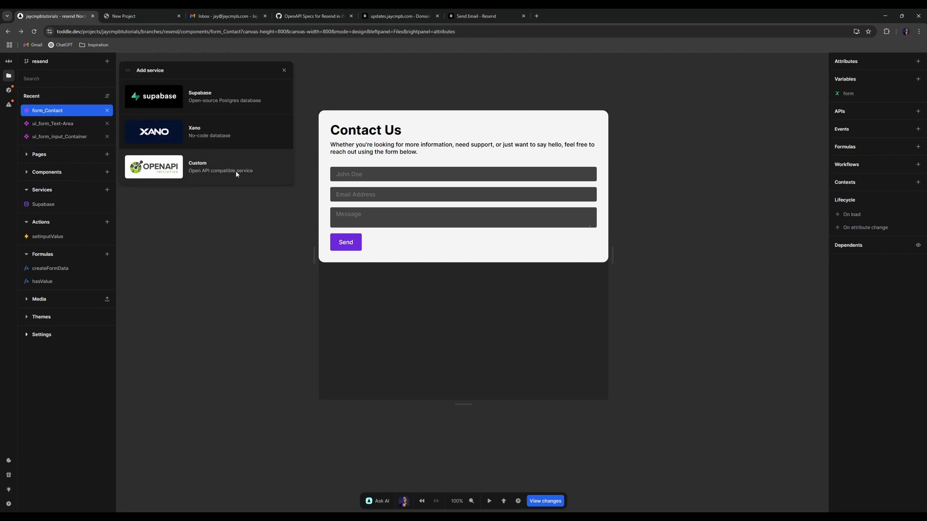
click(201, 175)
text(Rese)
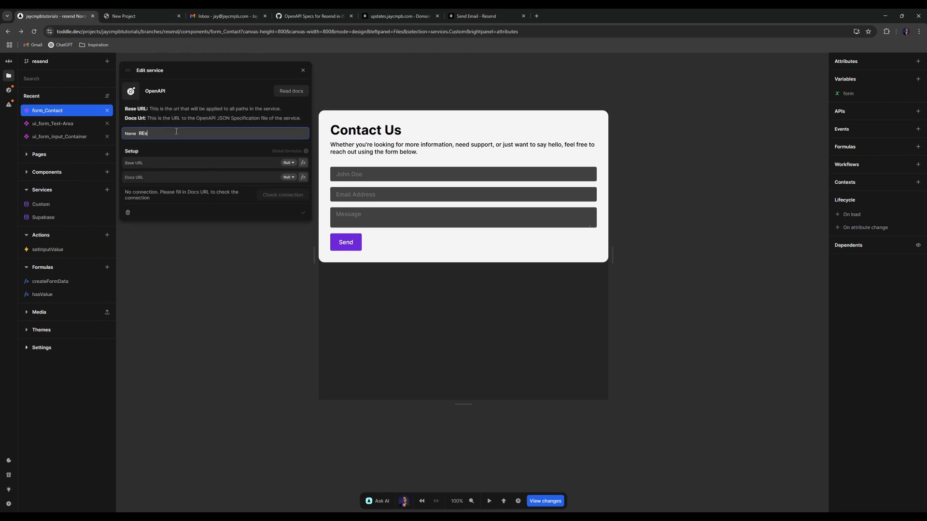
text(nd)
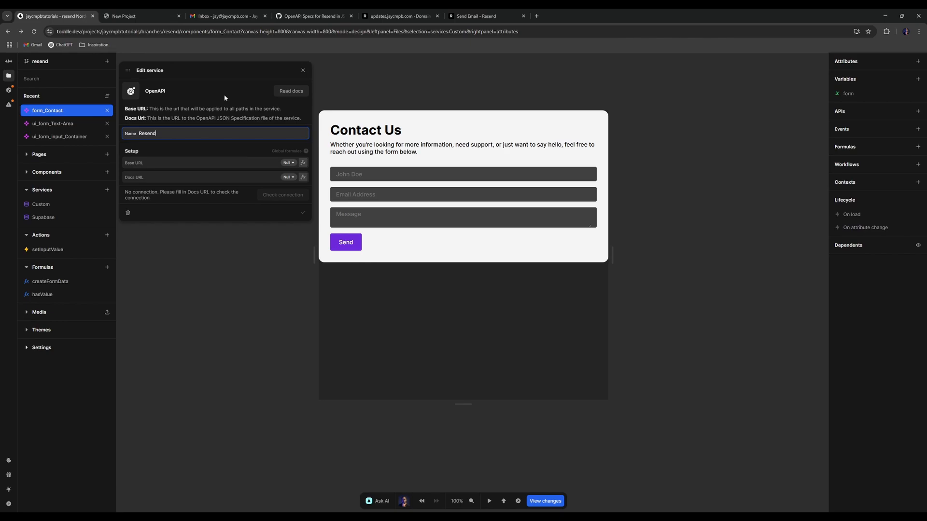
- Paste the raw resend-openapi.json gist URL into the Resend service's Docs URL field
click(311, 16)
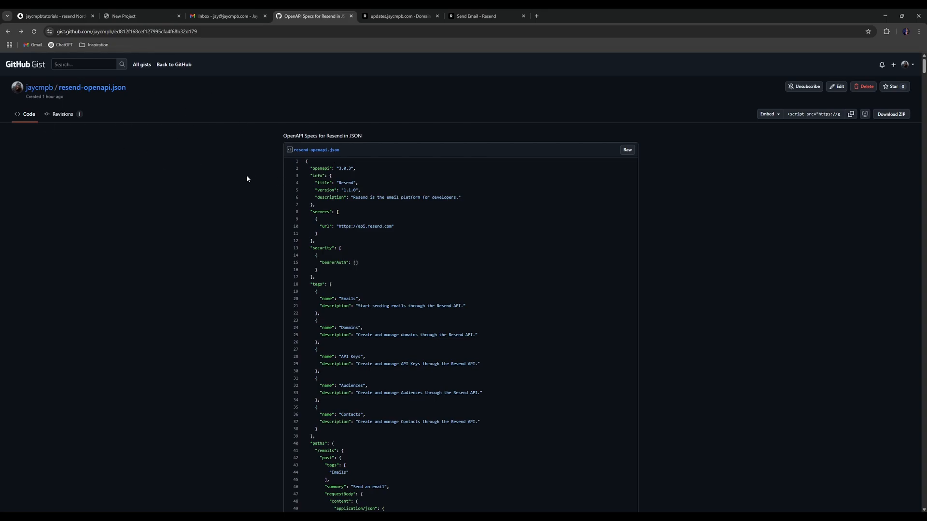
click(627, 151)
click(282, 32)
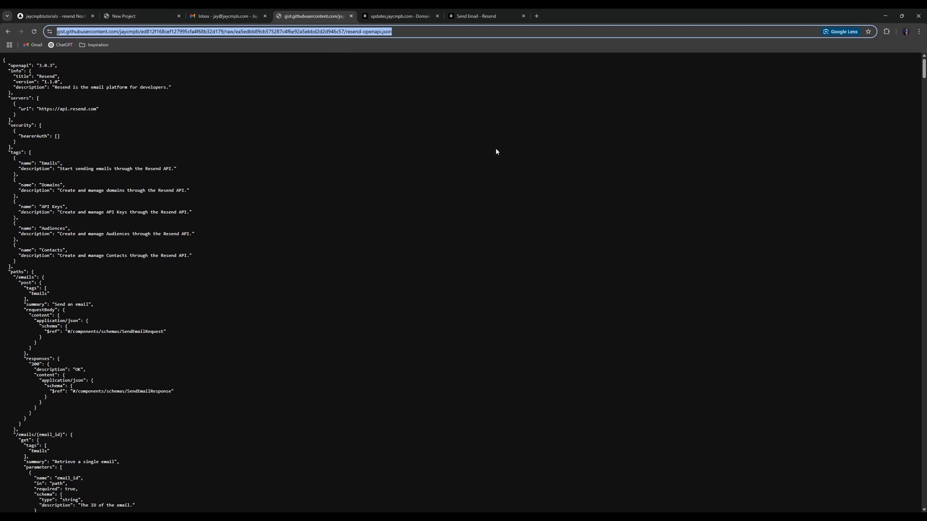
key(ctrl+c)
click(53, 16)
click(182, 177)
key(ctrl+v)
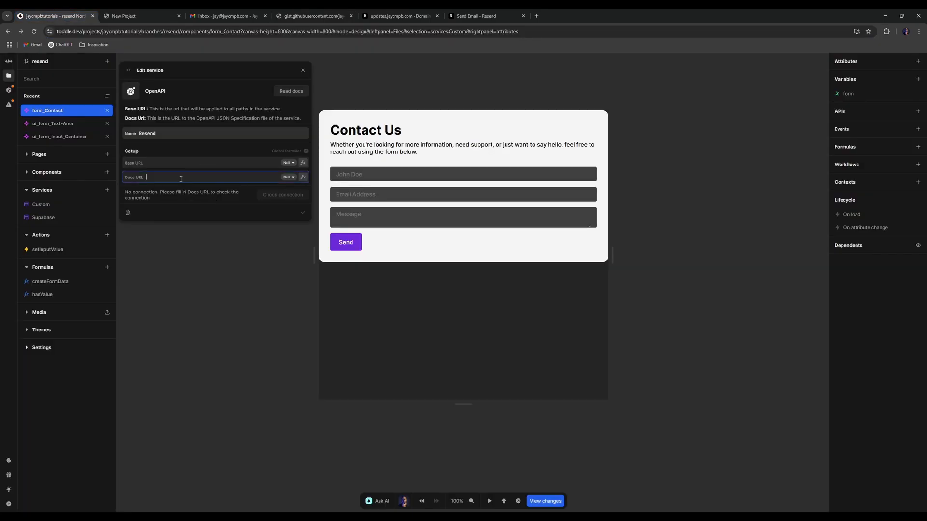
click(174, 200)
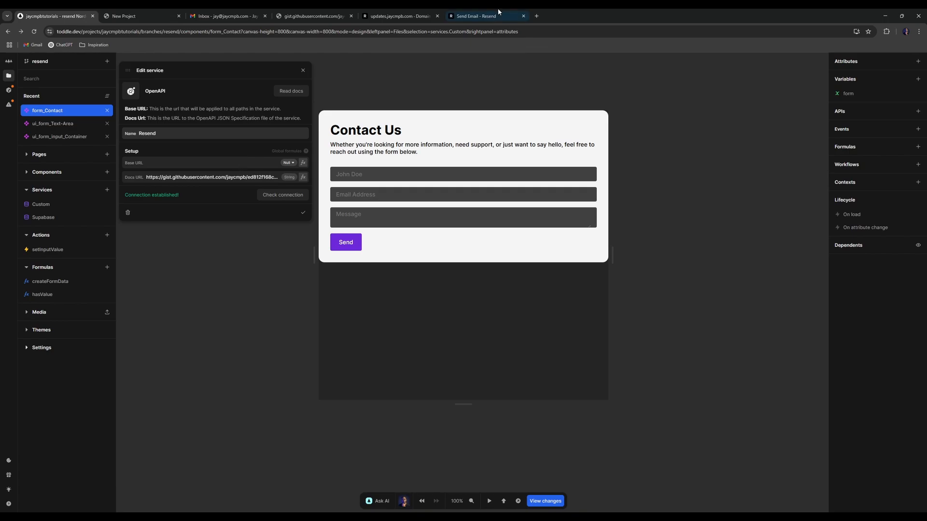
click(475, 15)
click(226, 155)
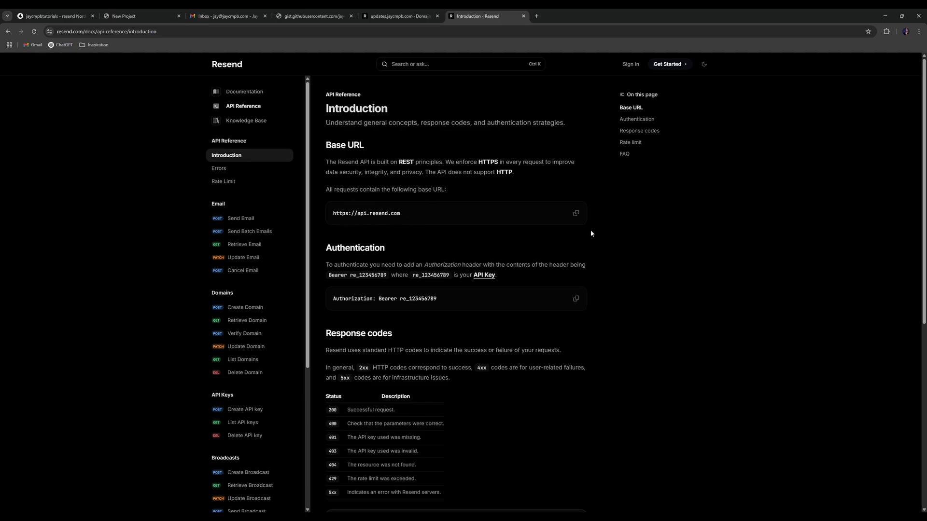
click(576, 213)
click(58, 16)
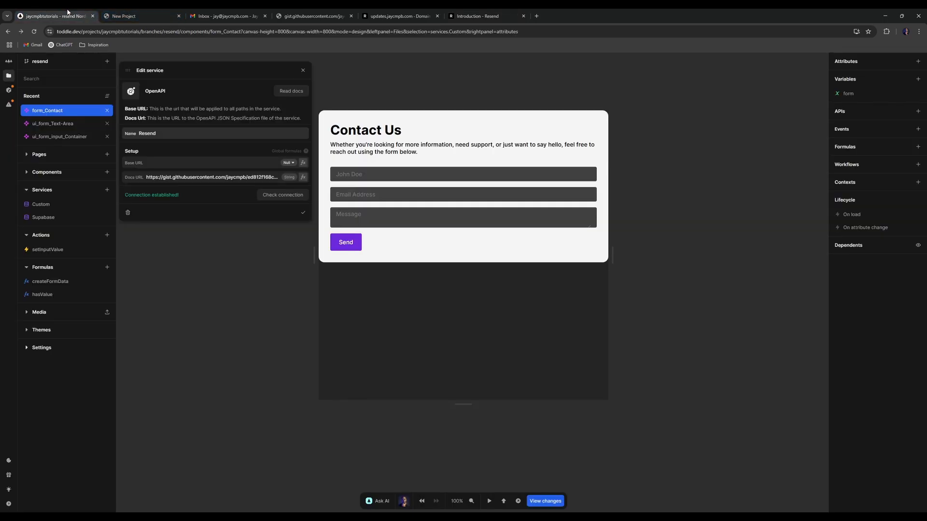
click(183, 162)
key(ctrl+v)
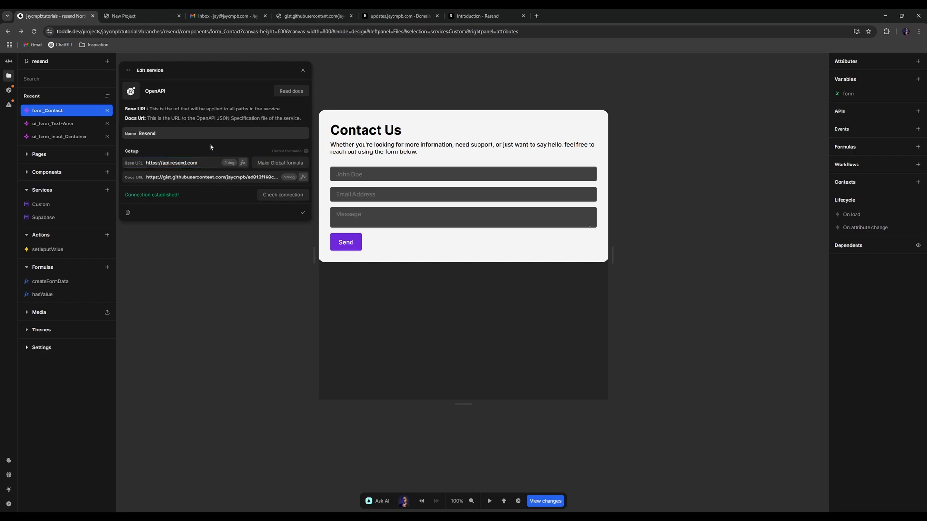
click(301, 212)
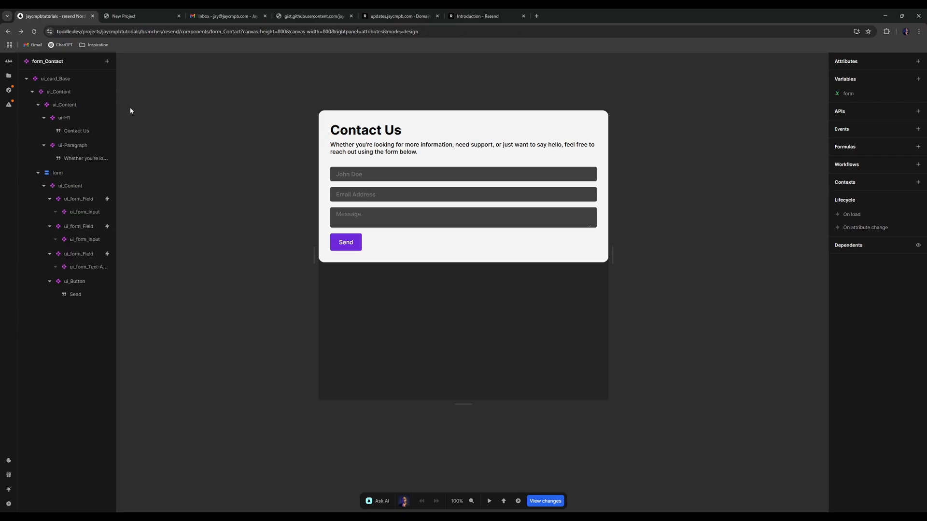
- Add a component API using the Resend service's POST /emails endpoint
click(919, 111)
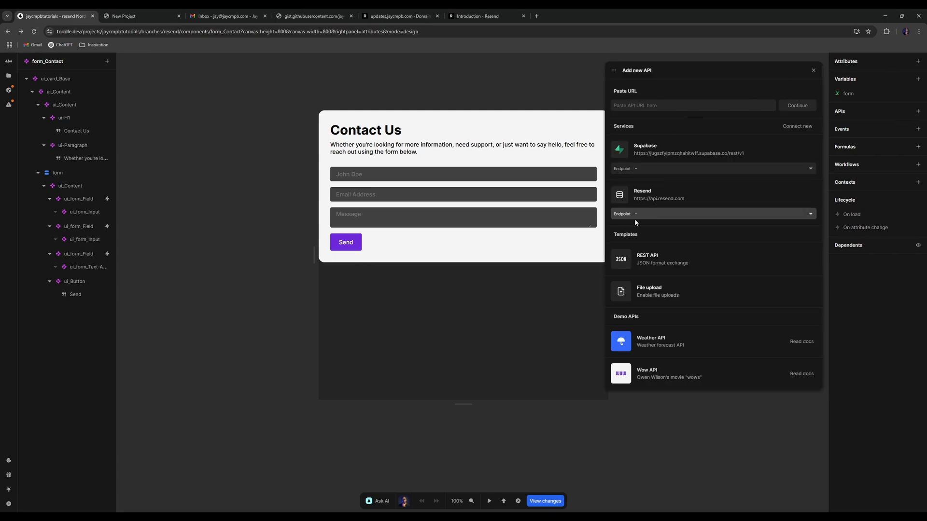
click(655, 216)
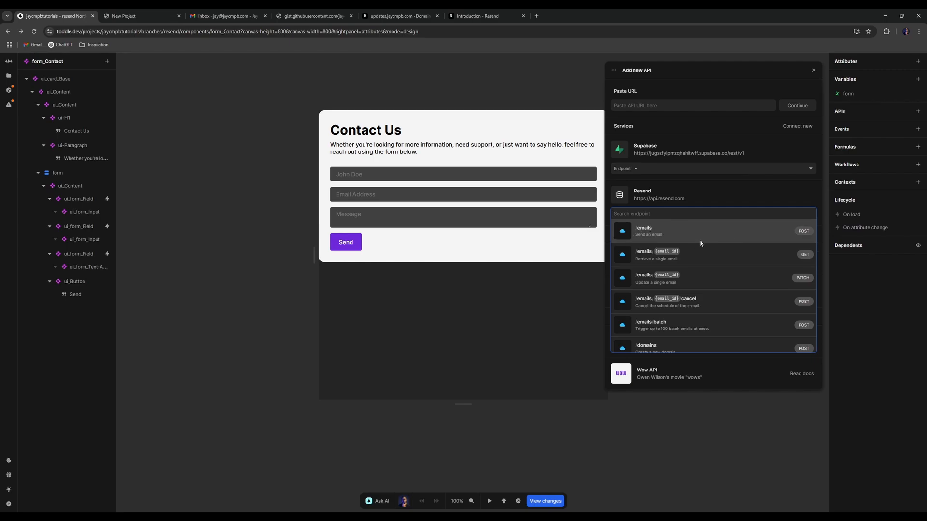
click(676, 235)
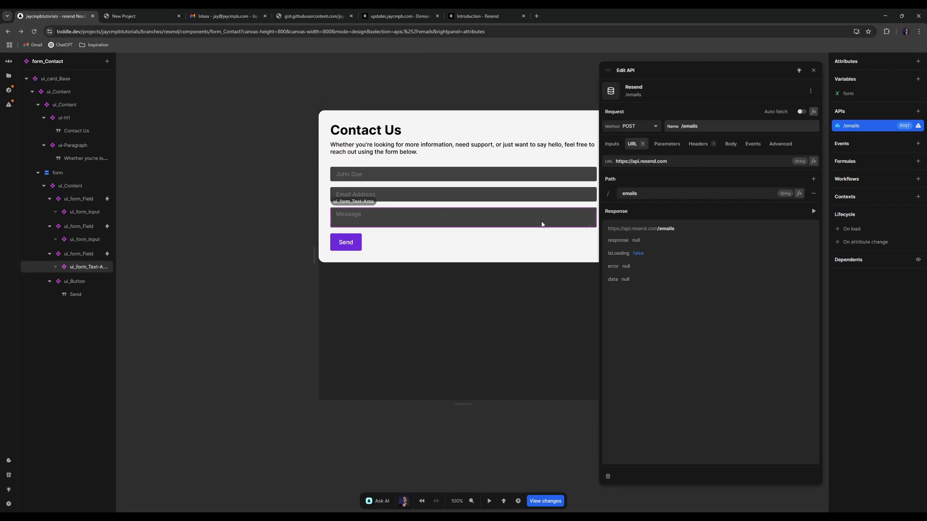
click(815, 71)
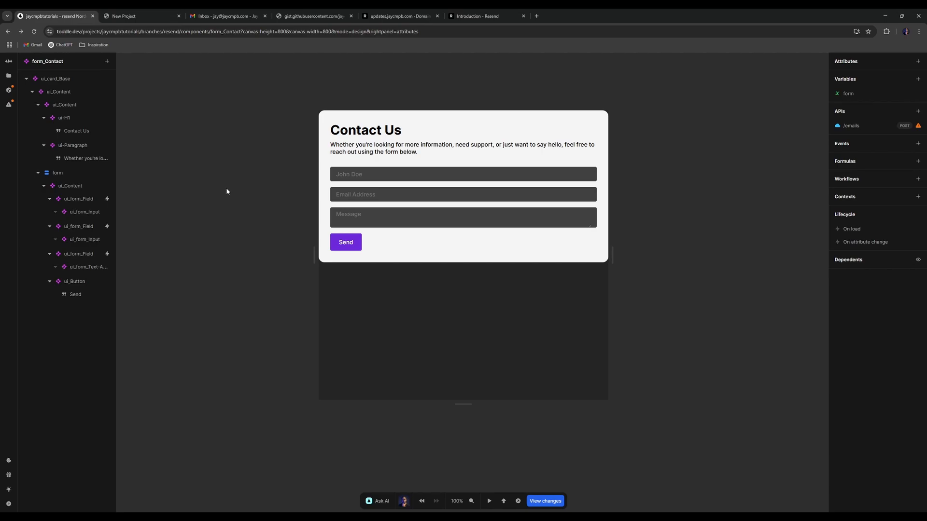
- Delete the existing Nordcraft API key in Resend, confirming with DELETE
click(478, 16)
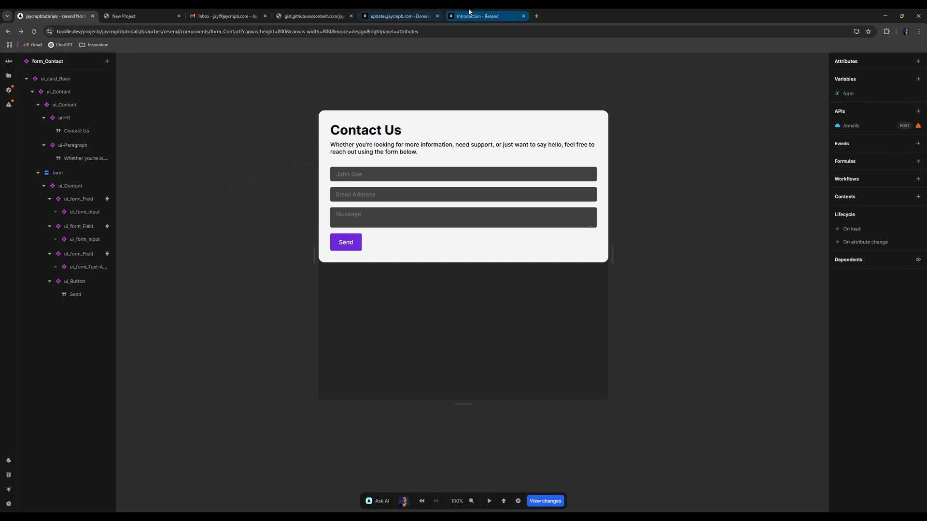
click(391, 14)
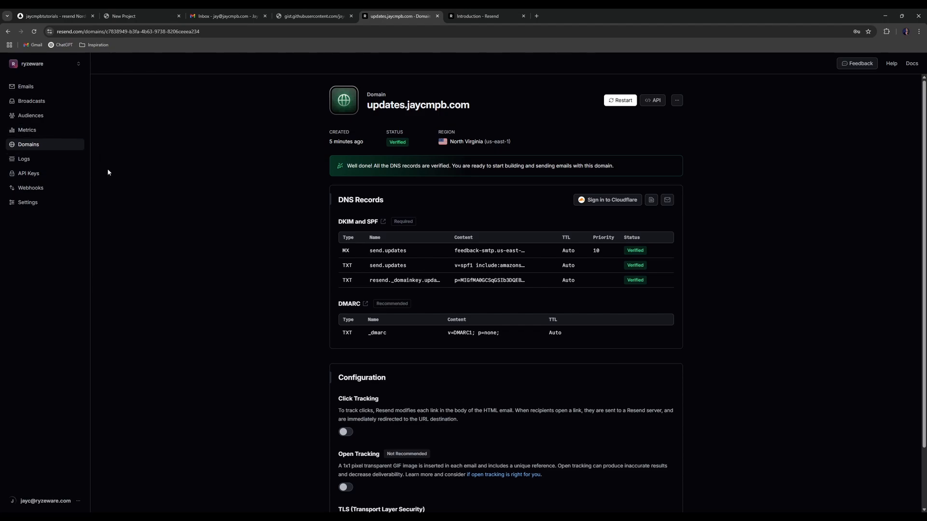
click(56, 177)
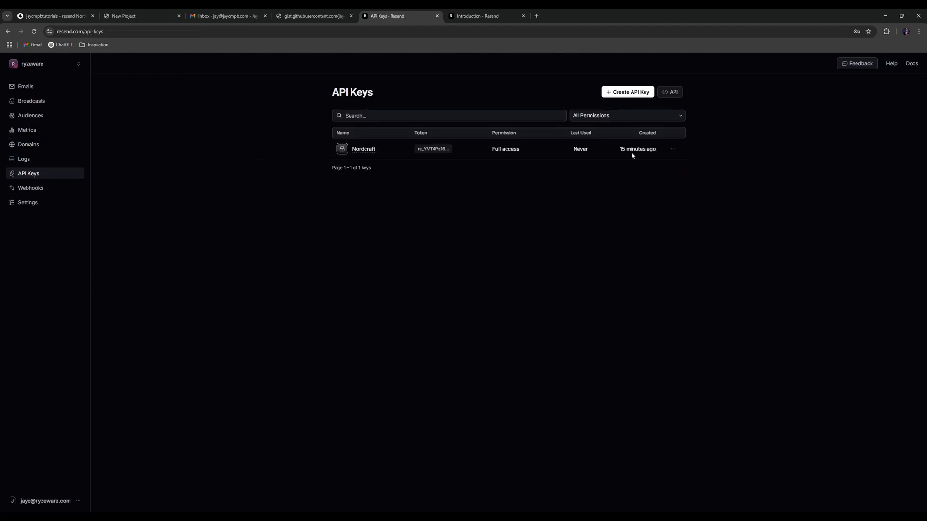
click(673, 150)
click(653, 182)
text(DELETE)
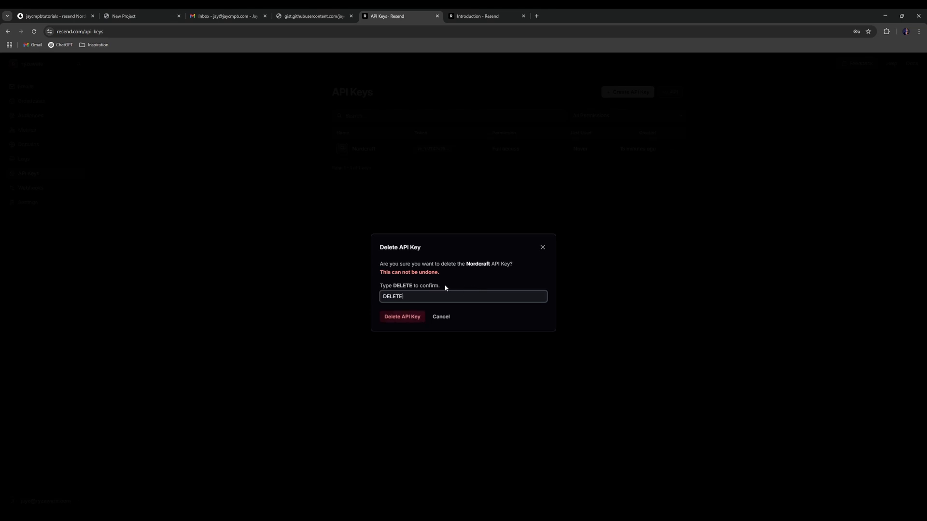
click(412, 320)
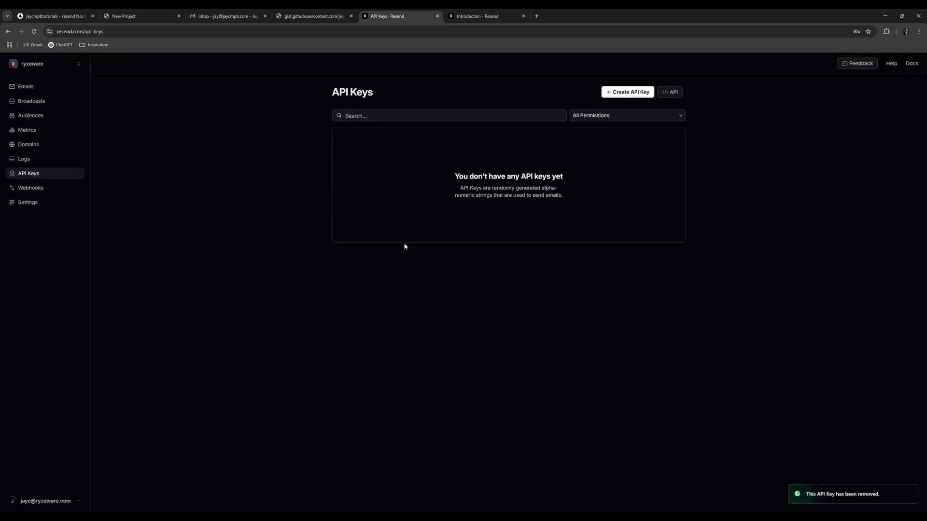
- Create a new API key named Nordcraft and copy it
click(640, 94)
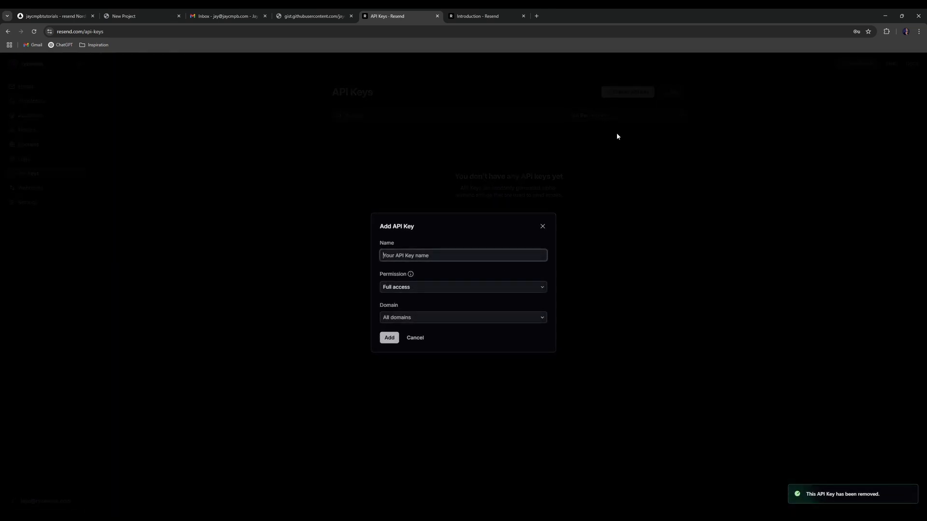
text(Nordcraft)
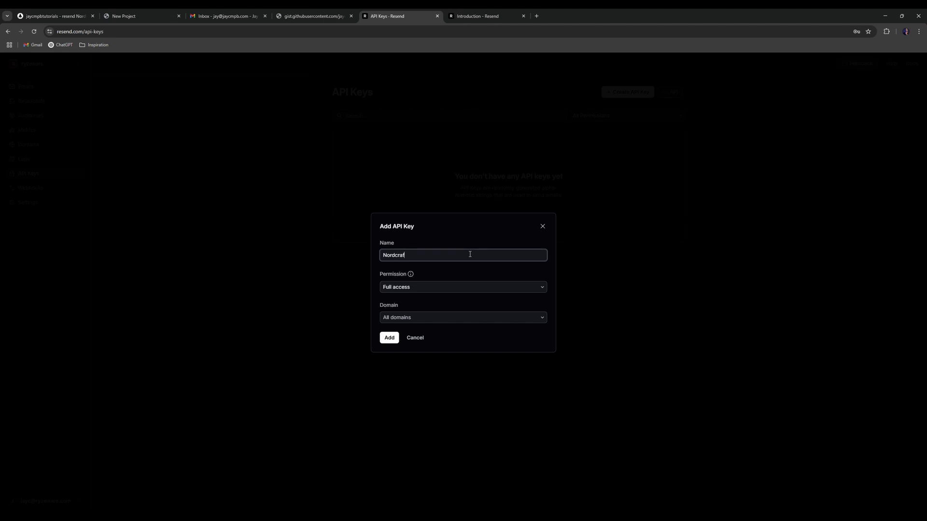
key(Return)
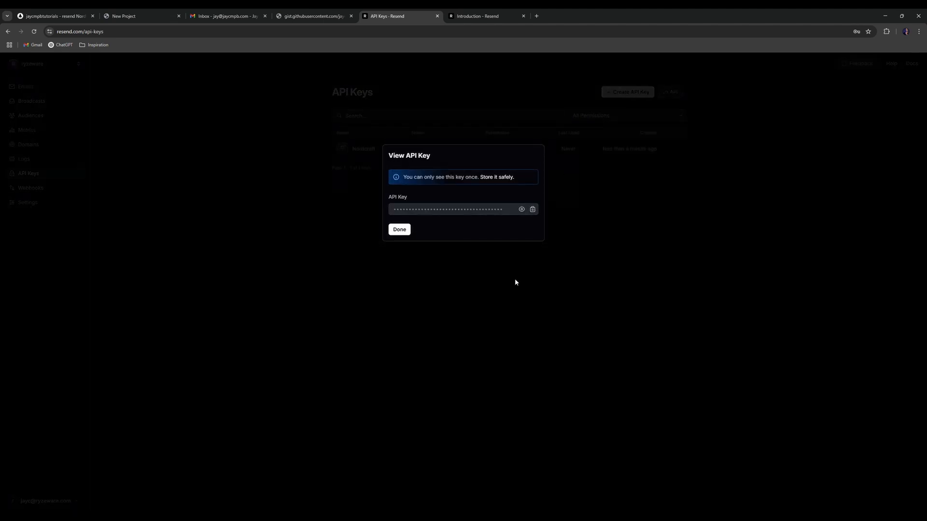
click(532, 209)
- Add a global formula resend_ApiKey holding the pasted API key, then reopen form_Contact
click(53, 16)
click(9, 75)
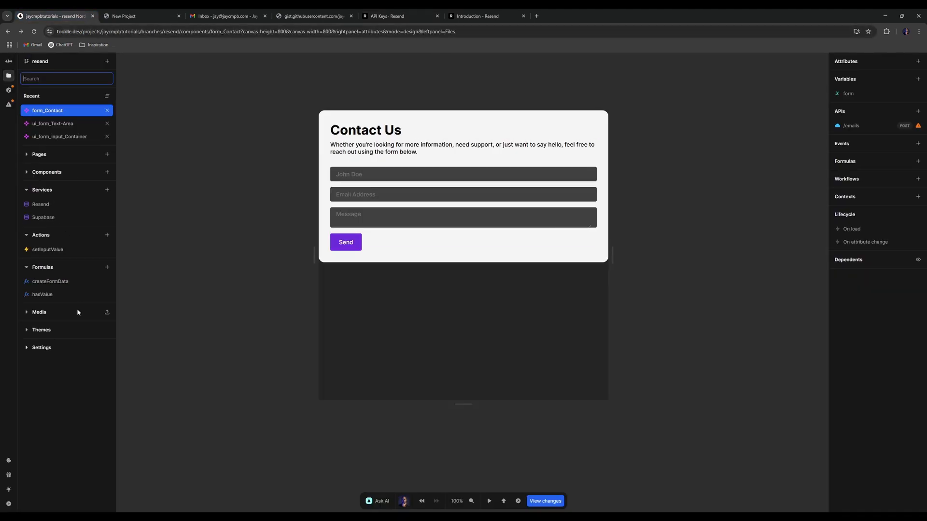
click(107, 267)
text(resend.)
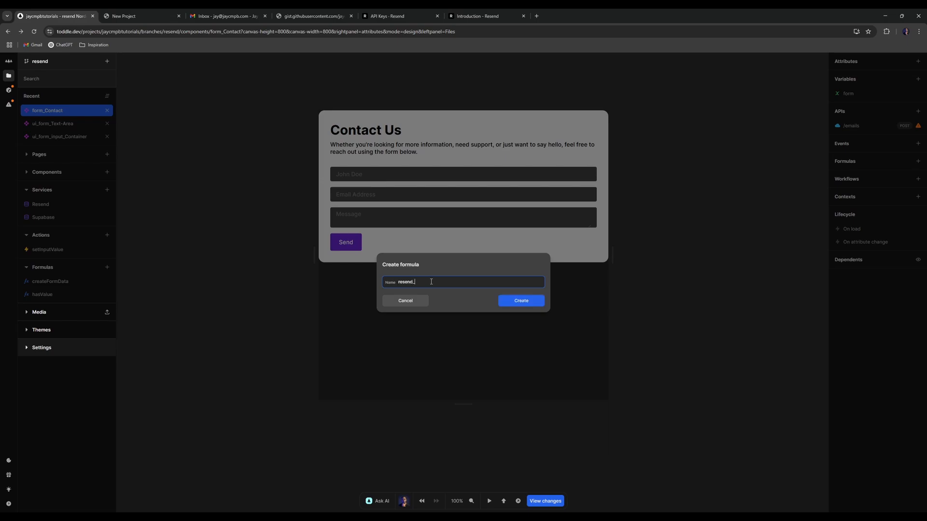
text(ApiKey)
key(Return)
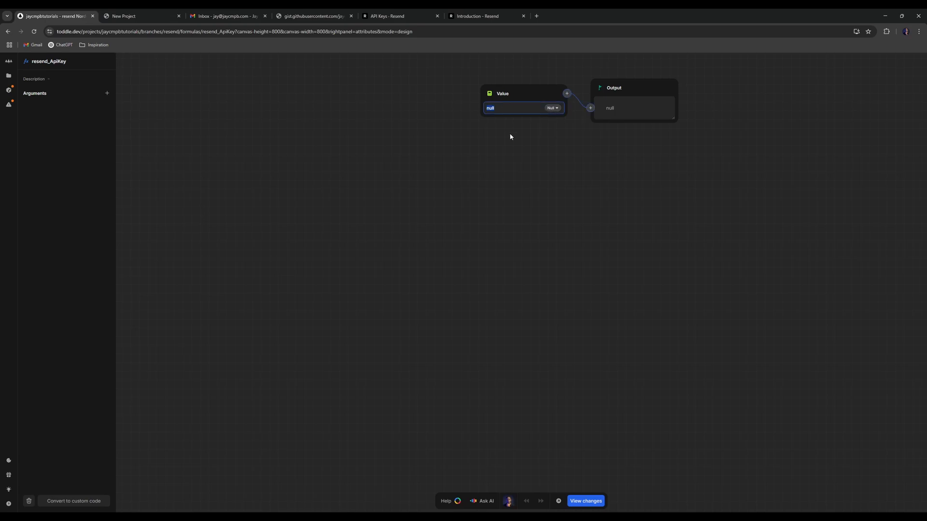
key(ctrl+v)
click(9, 75)
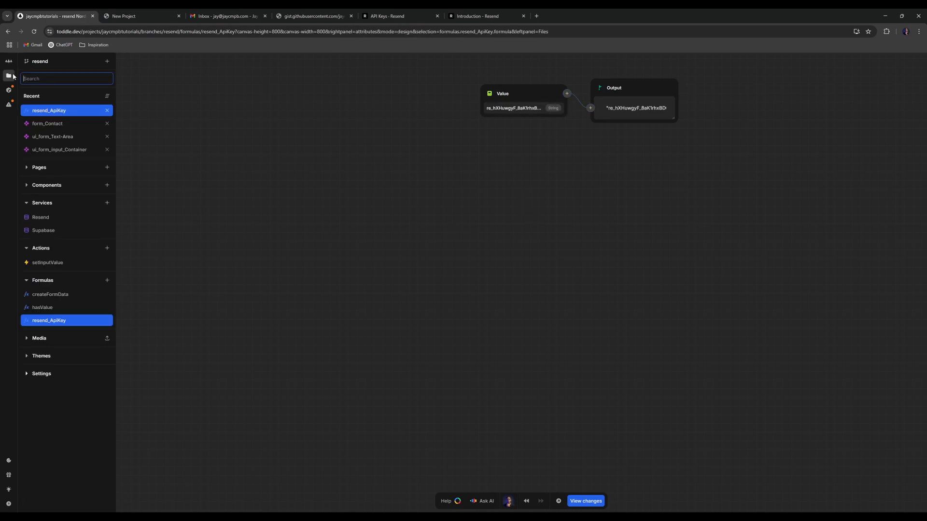
click(63, 125)
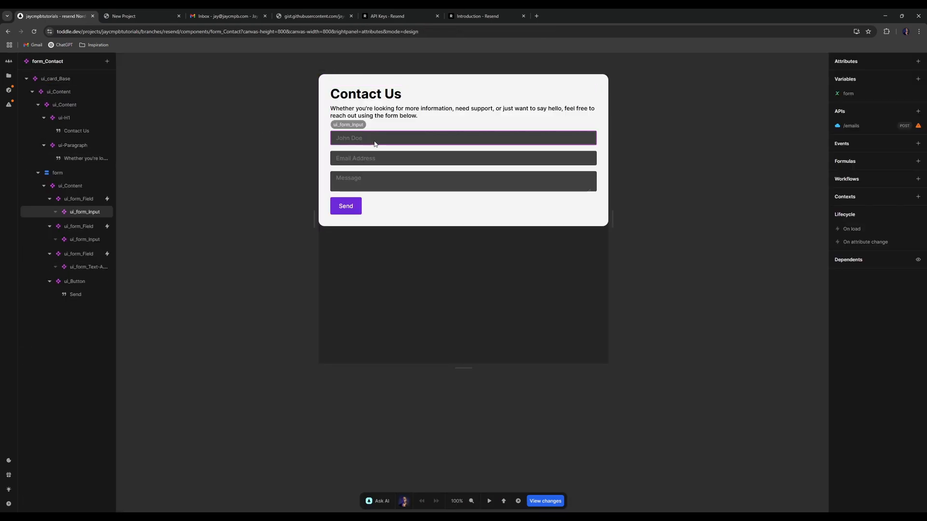
- Rename the /emails API to 'Resend: Send Email'
click(852, 126)
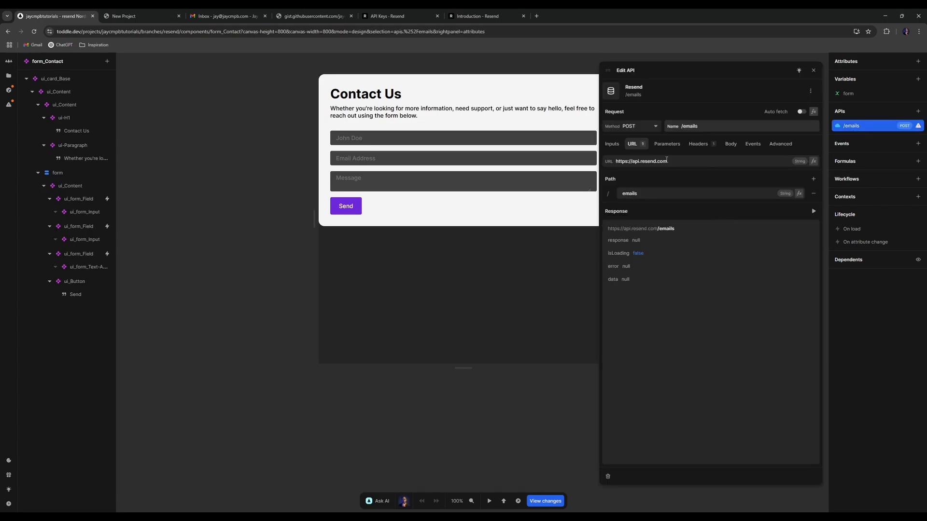
click(724, 125)
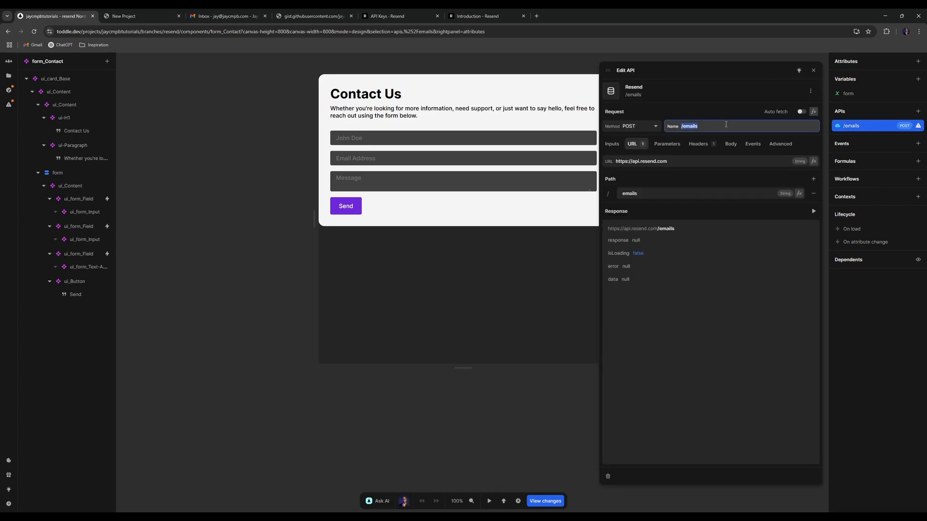
text(REsend: Send Email)
key(Return)
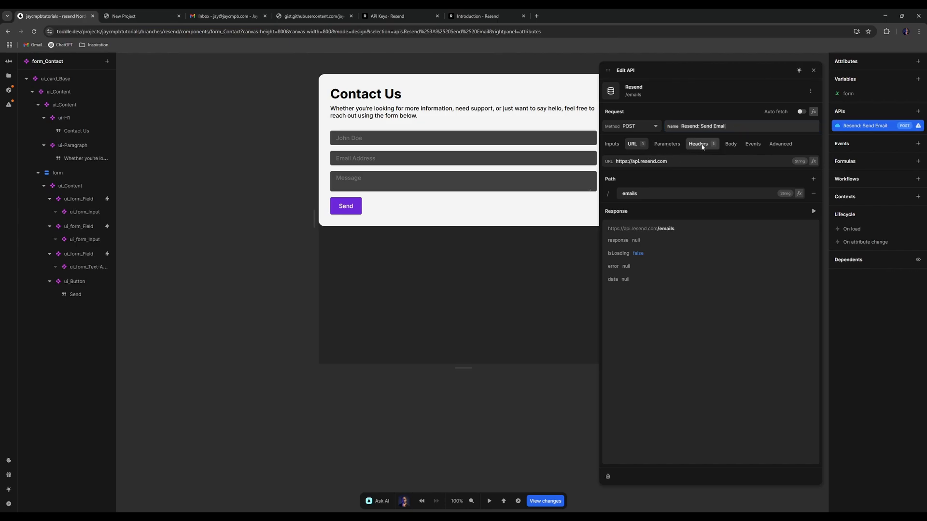
- Add an Authorization header whose value is 'Bearer ' plus the resend_ApiKey formula
click(702, 147)
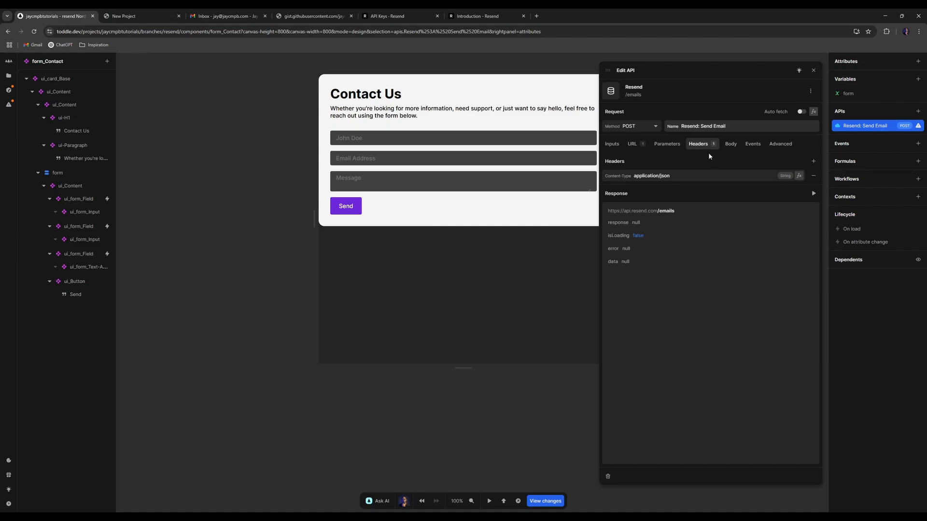
click(813, 162)
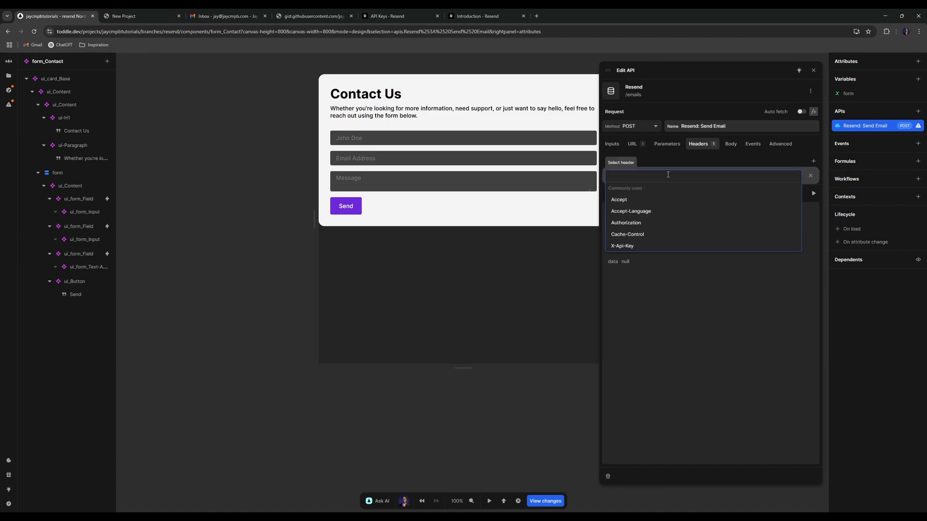
text(auth)
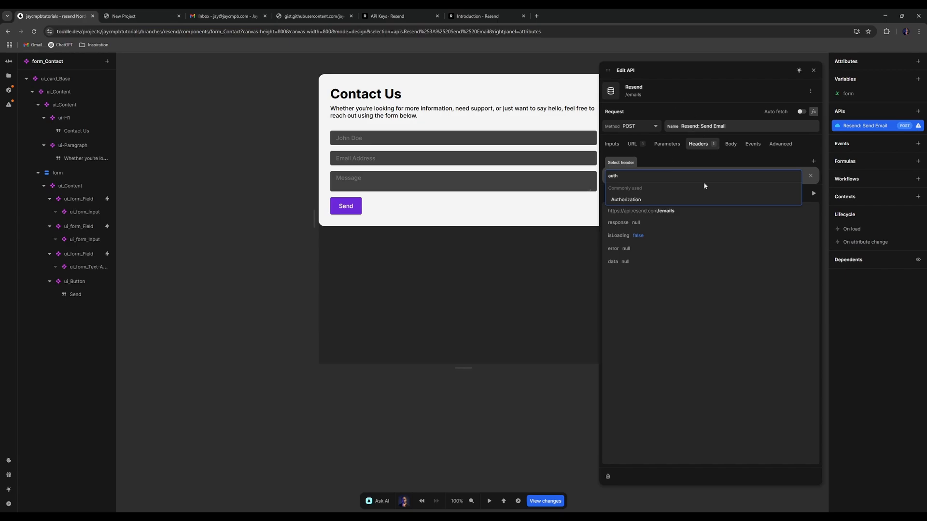
click(689, 199)
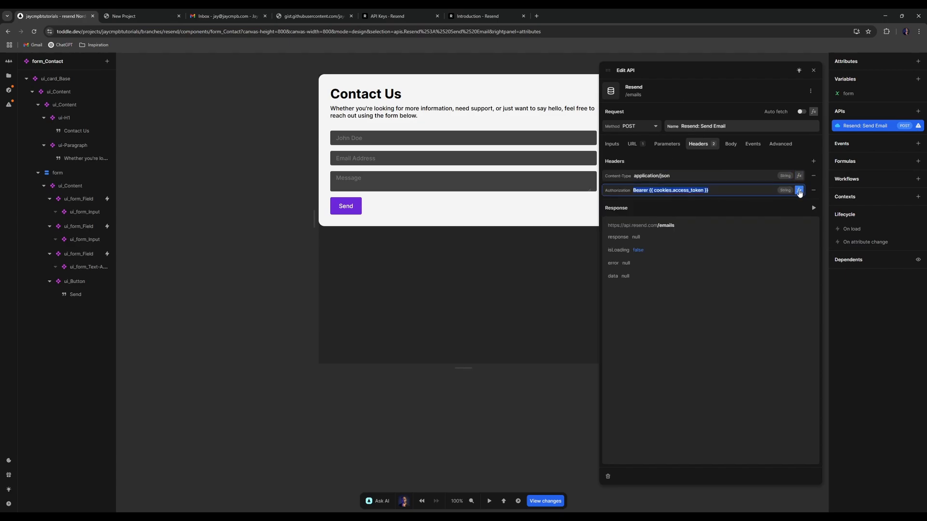
click(799, 191)
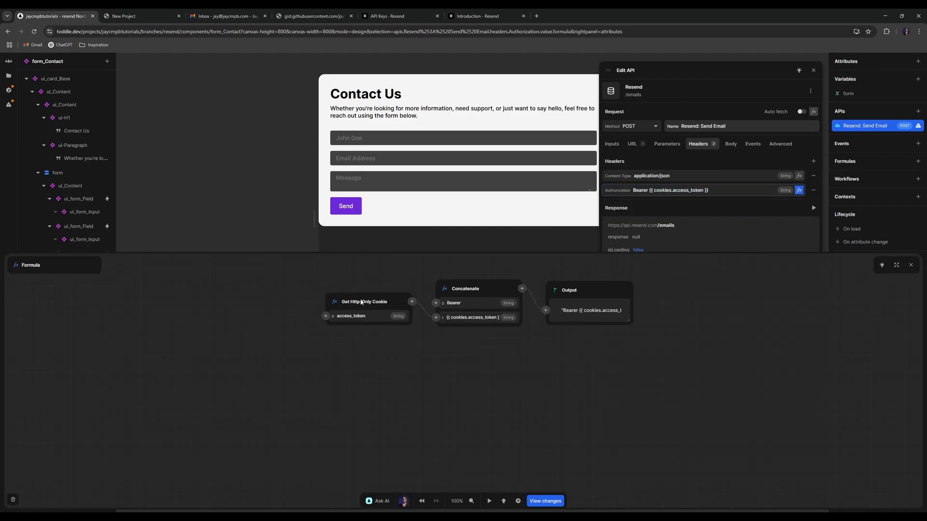
click(335, 303)
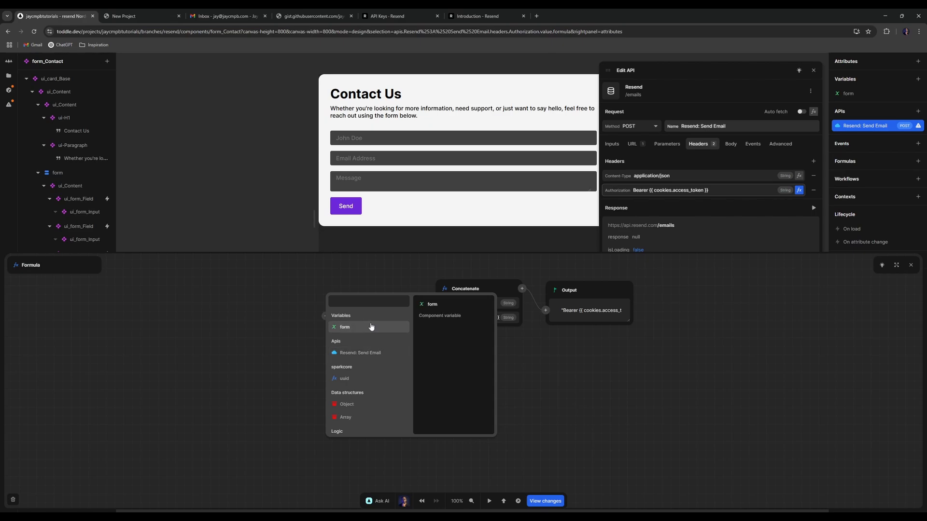
text(rese)
click(364, 320)
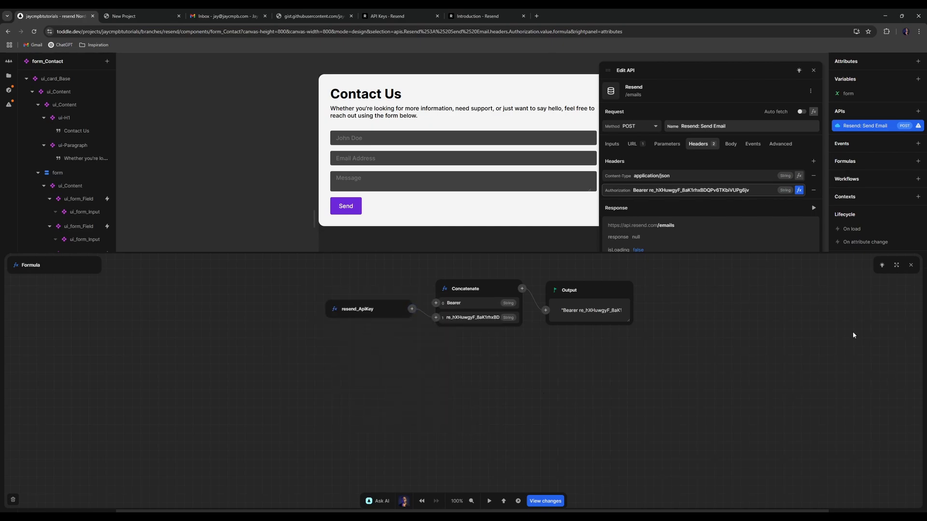
click(911, 265)
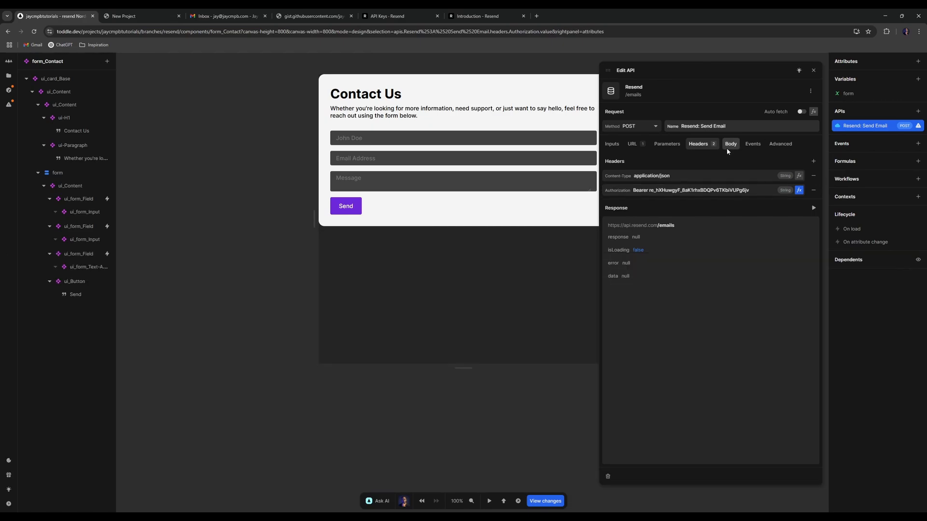
- Open the request body's formula editor full-screen and add a from key to the object
click(729, 147)
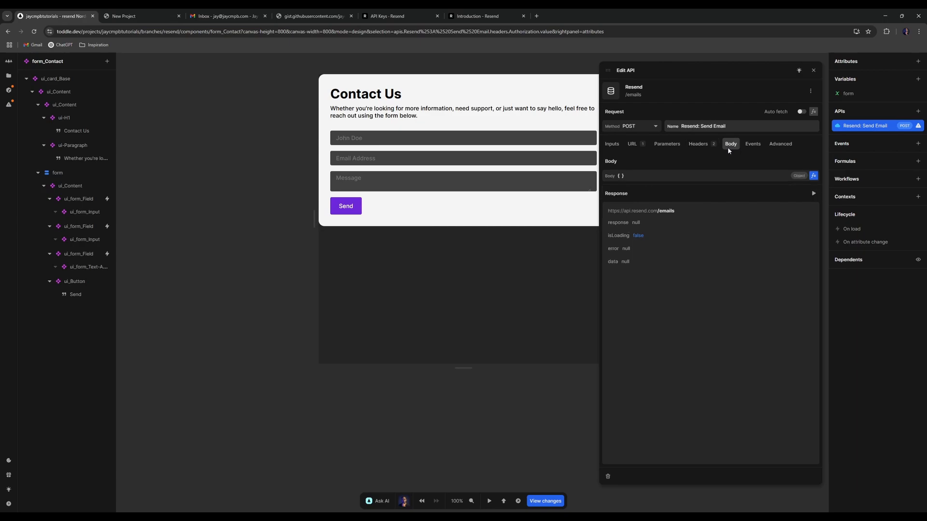
click(814, 176)
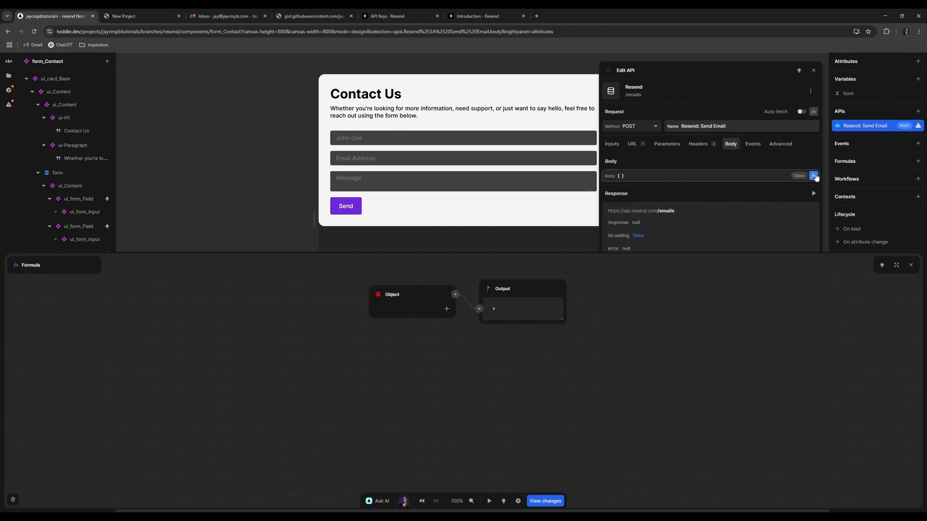
click(895, 266)
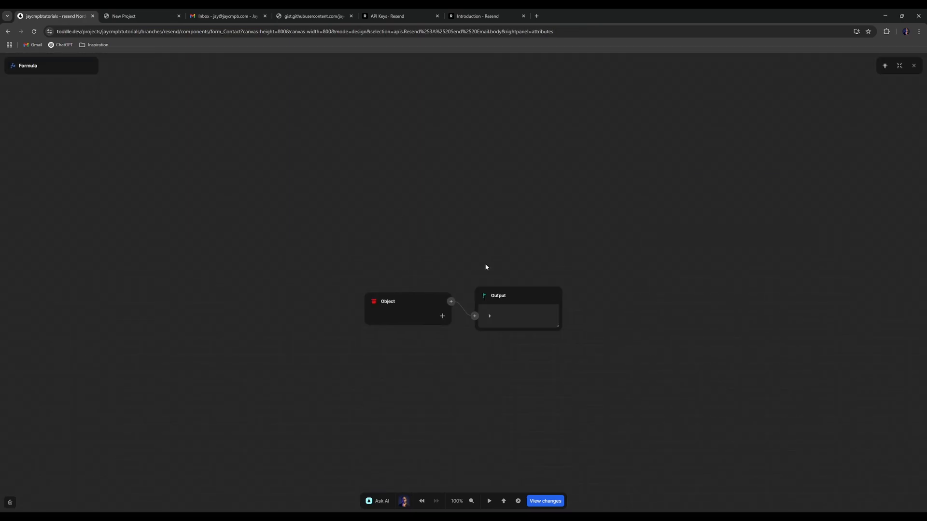
scroll(476, 259, up, 5)
click(455, 274)
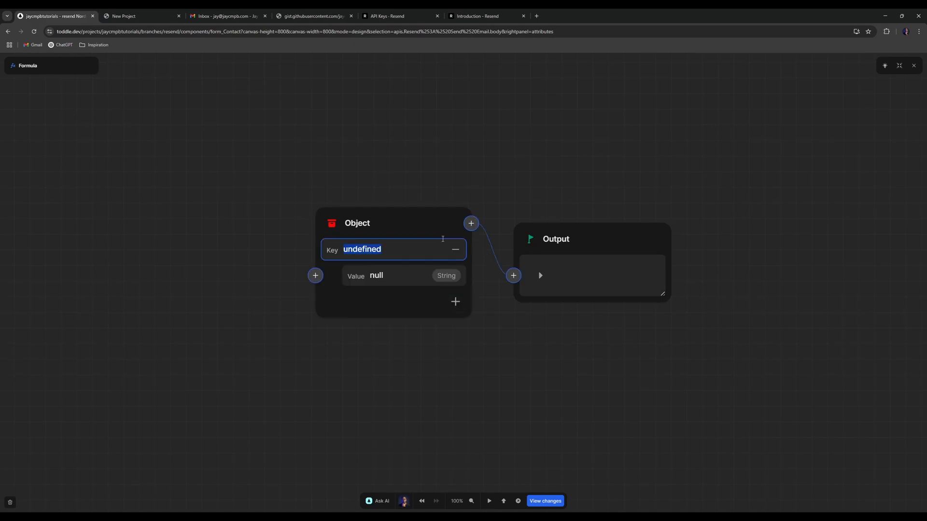
text(fr)
key(BackSpace)
text(rom)
- Add to, reply_to, subject and text keys, and bring up Resend's Send Email reference
click(455, 301)
text(to)
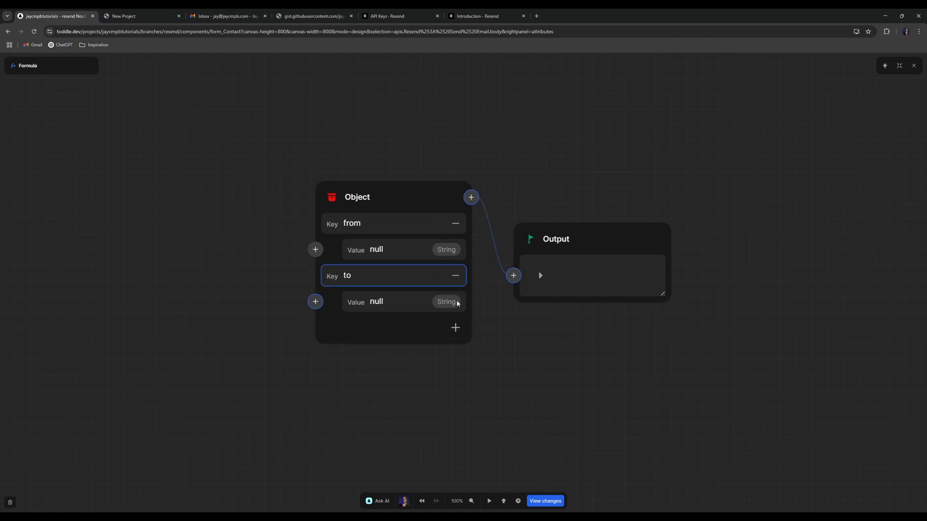
click(467, 323)
click(455, 328)
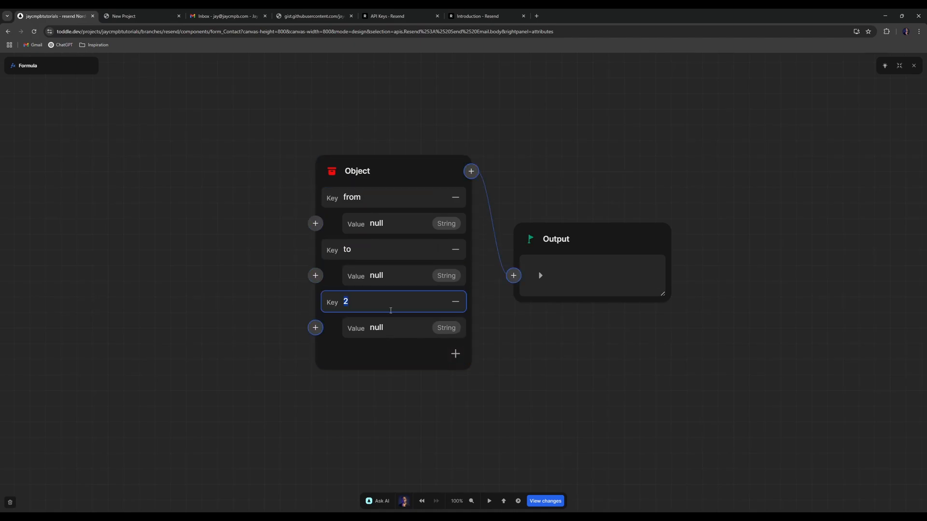
text(reply_to)
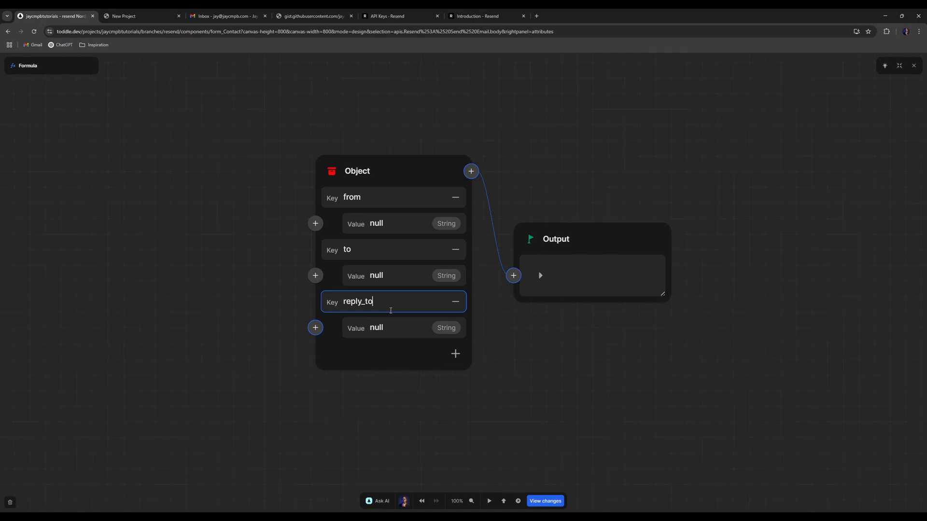
click(454, 357)
text(subject)
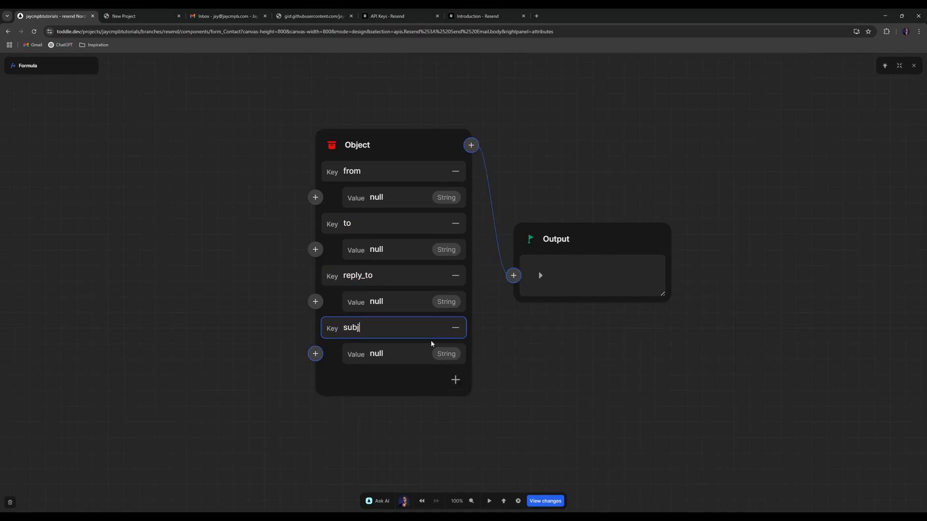
click(454, 386)
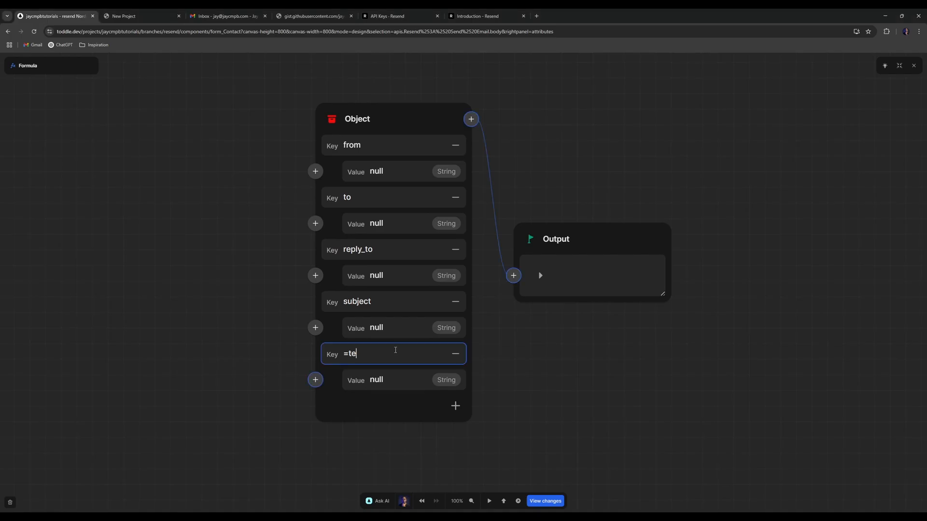
text(text)
click(567, 364)
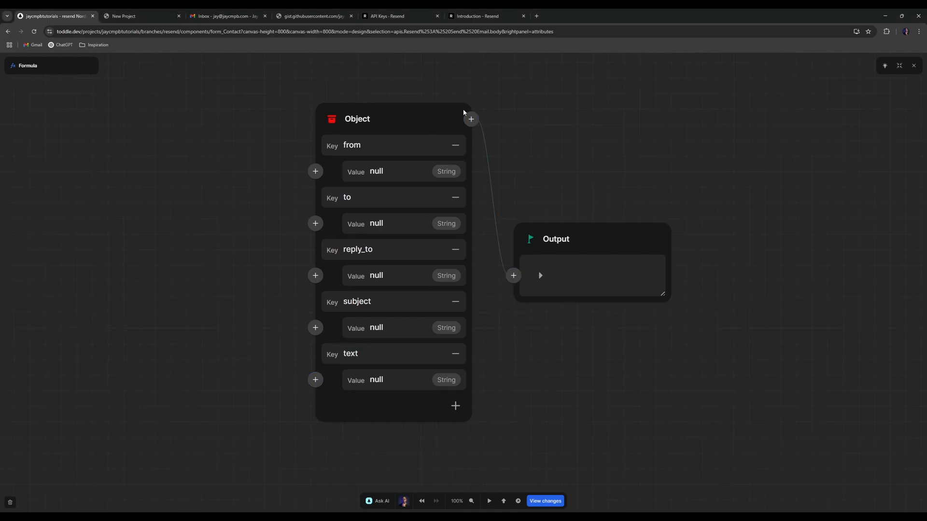
click(477, 16)
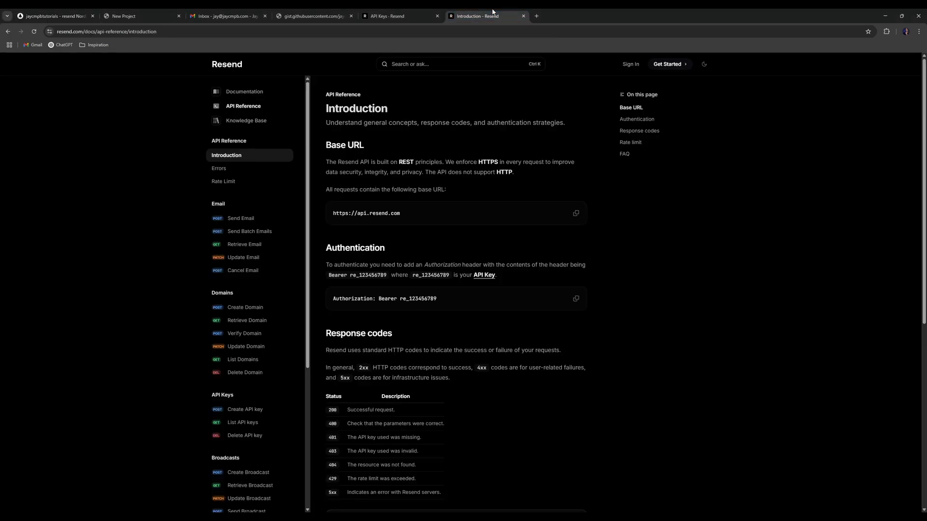
click(240, 218)
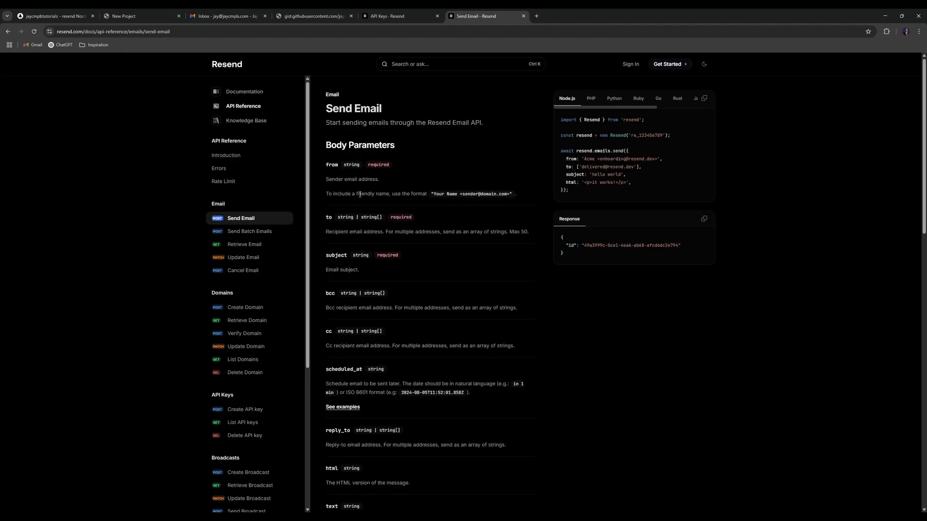
- Return to Toddle's body formula and start editing the from value
click(150, 15)
click(56, 16)
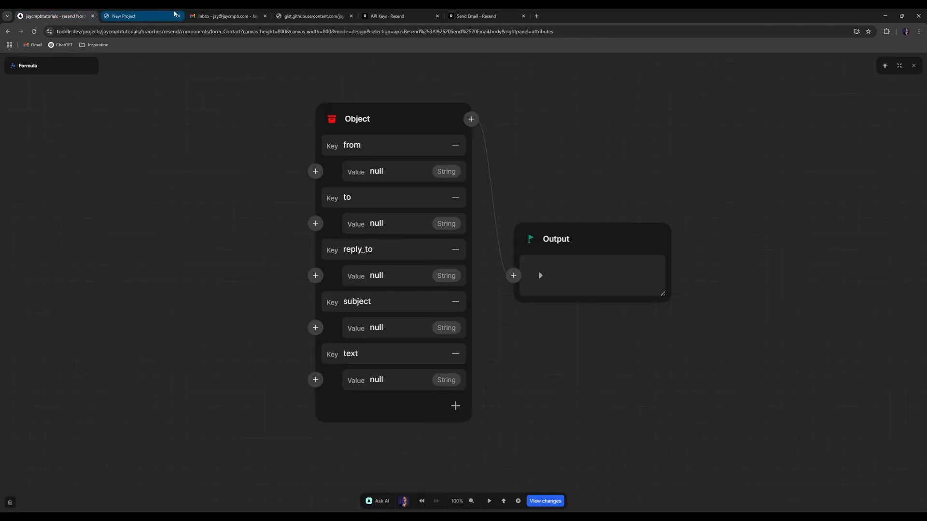
click(405, 170)
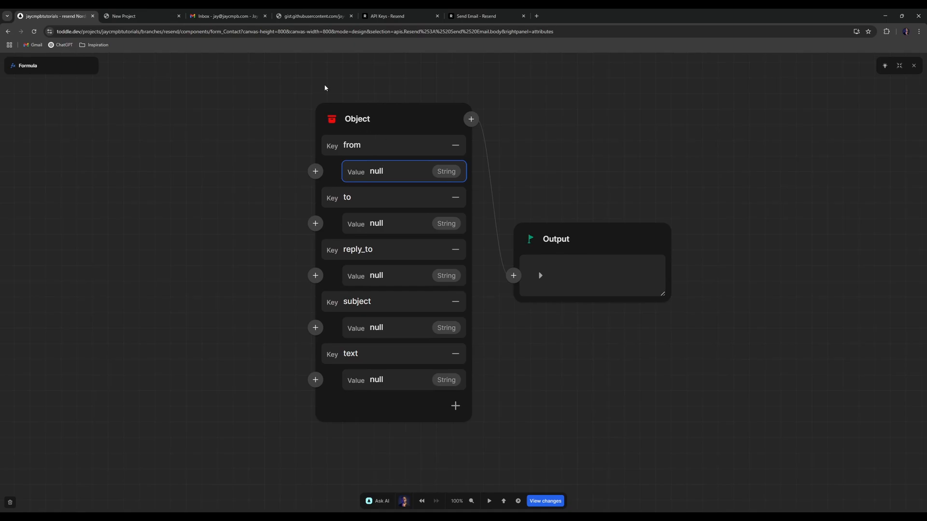
click(386, 16)
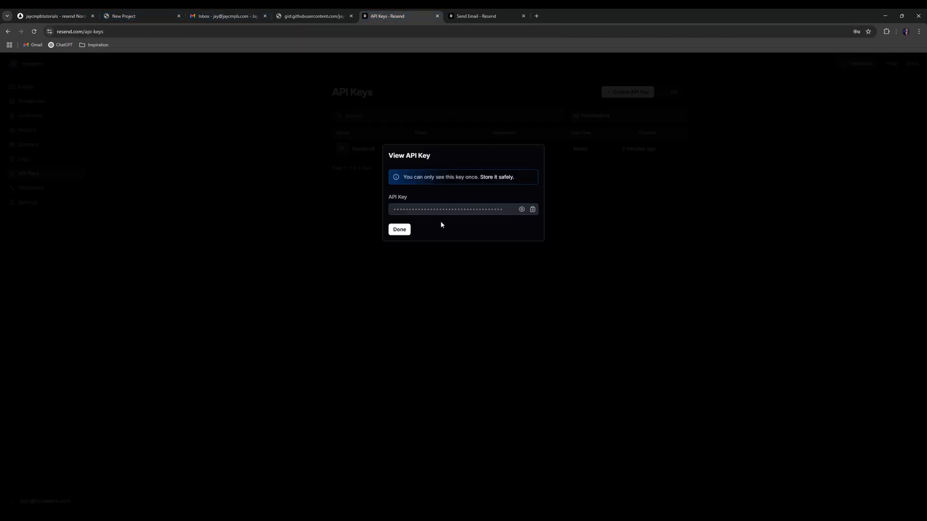
click(400, 229)
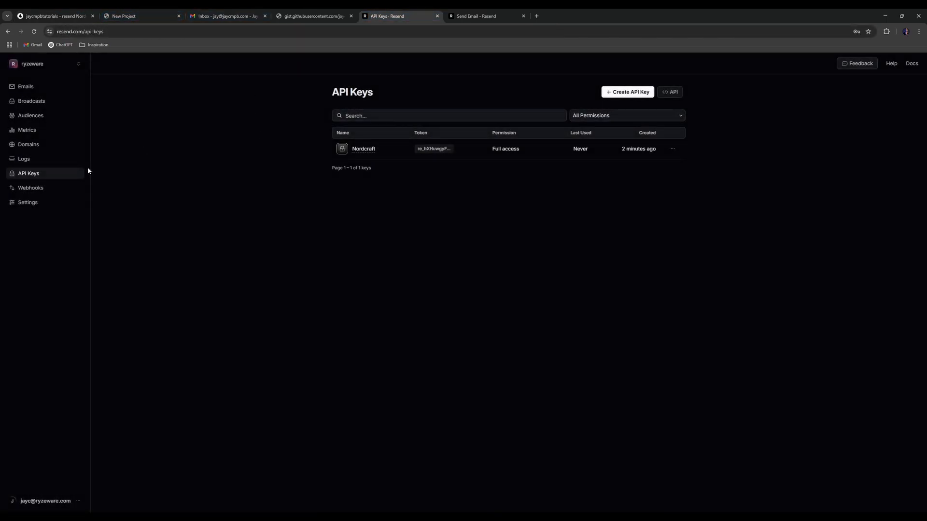
click(34, 147)
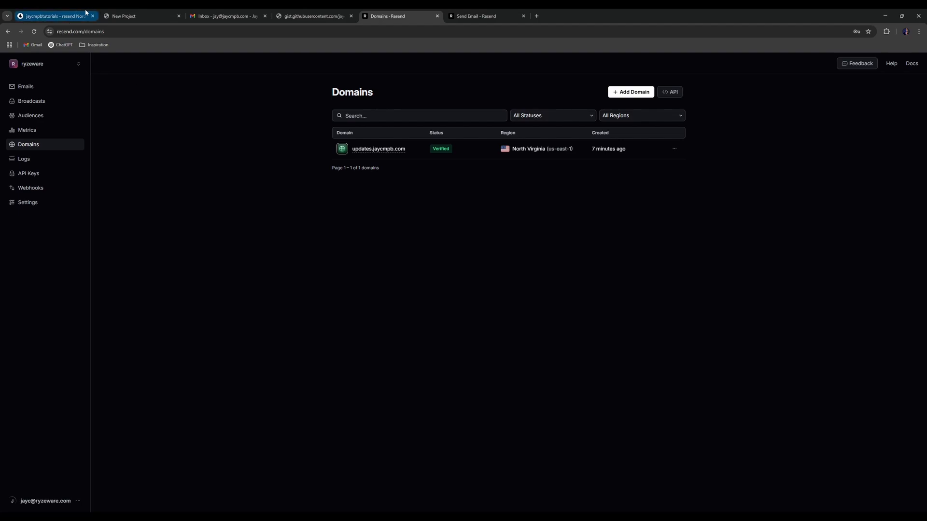
- Replace from's null with 'Updates <no-reply address on the verified domain>' and go back to Resend's docs
click(61, 20)
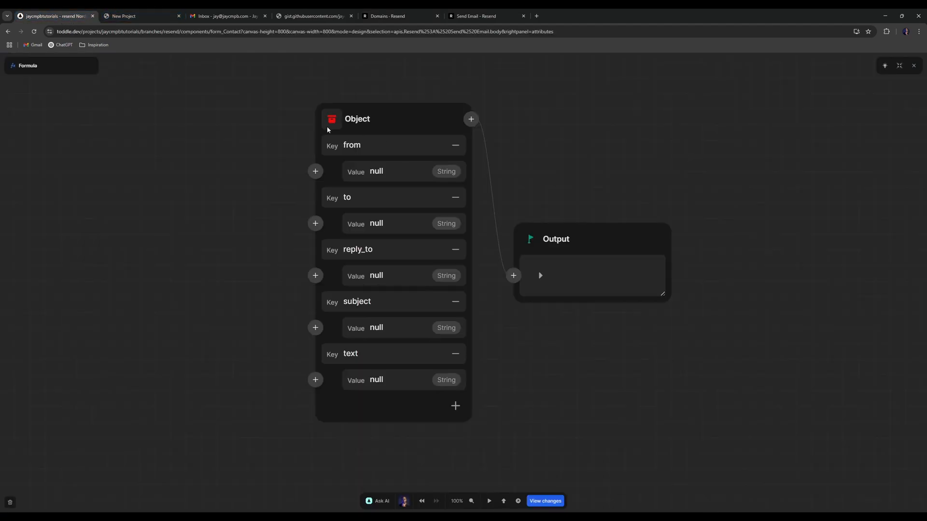
click(395, 175)
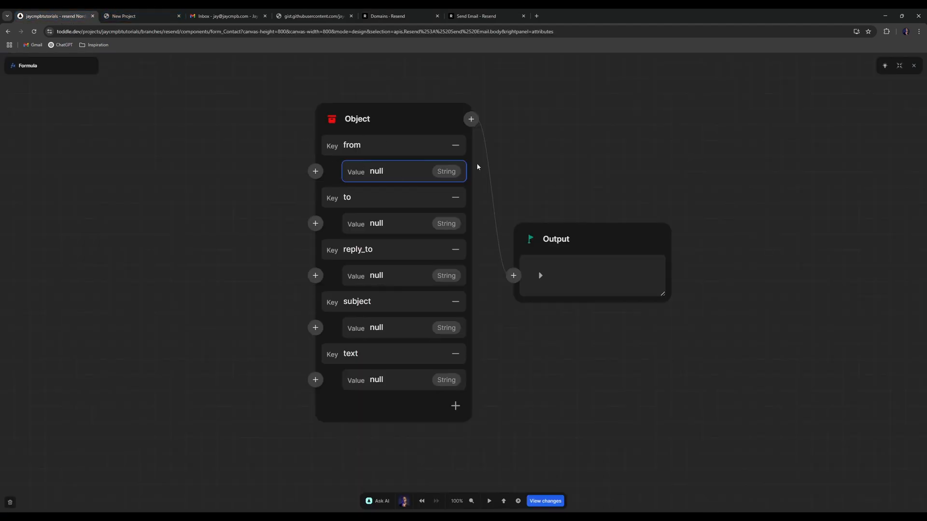
key(BackSpace)
key(BackSpace)
key(BackSpace)
key(BackSpace)
text(Updates)
text( <)
text(>)
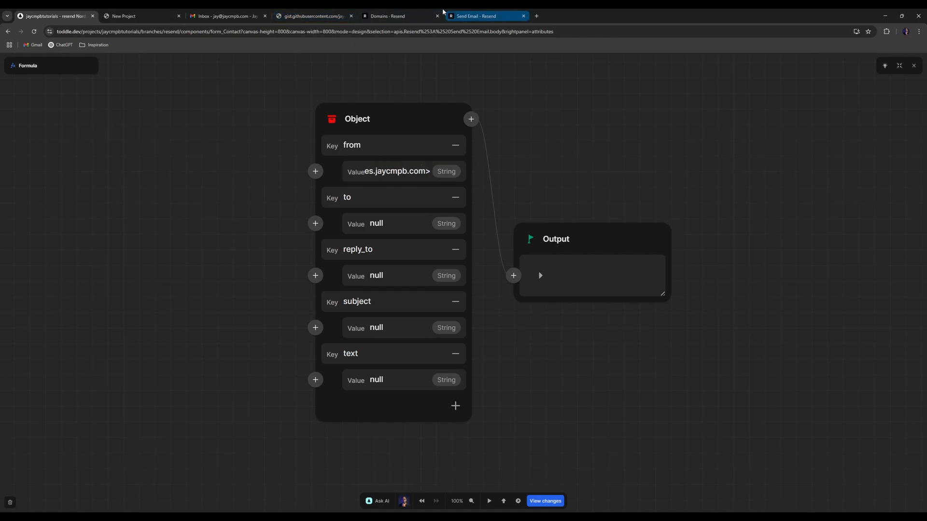
click(483, 12)
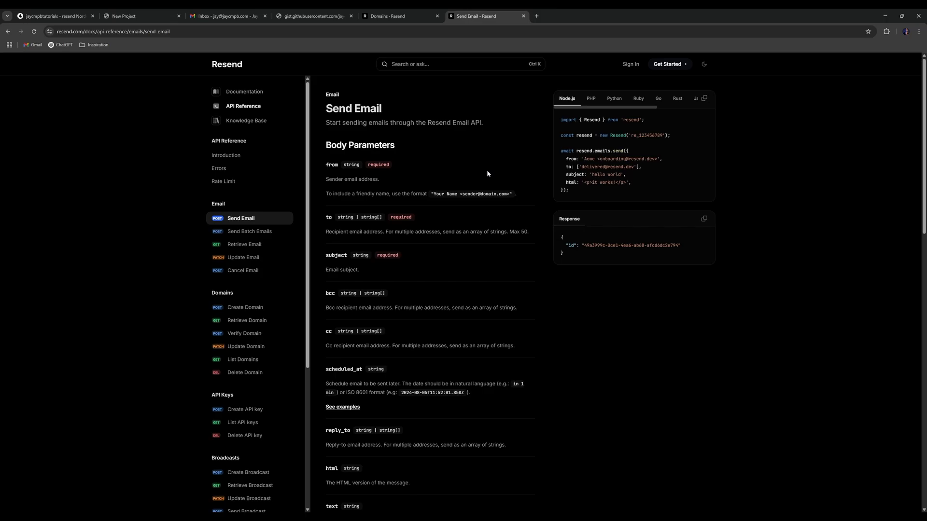
key(ctrl+plus)
key(ctrl+plus)
key(ctrl+plus)
key(ctrl+plus)
key(ctrl+plus)
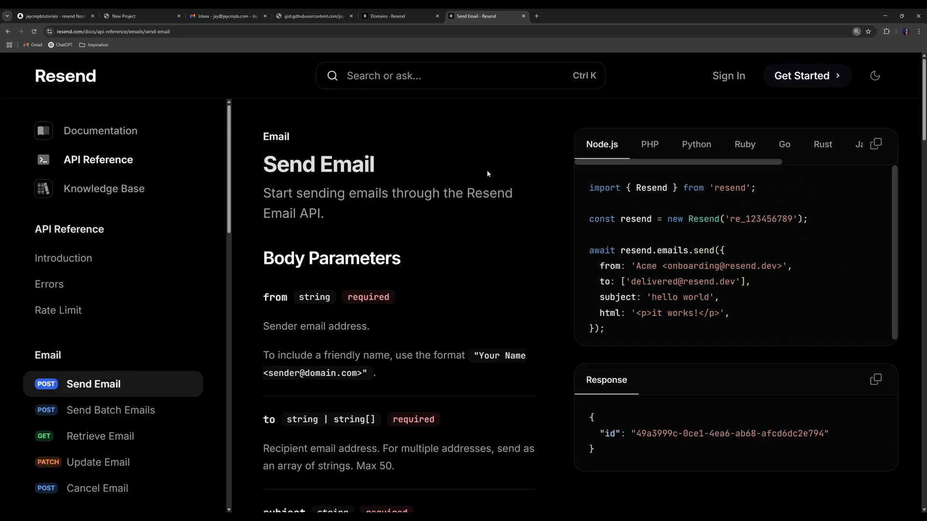
scroll(489, 186, down, 2)
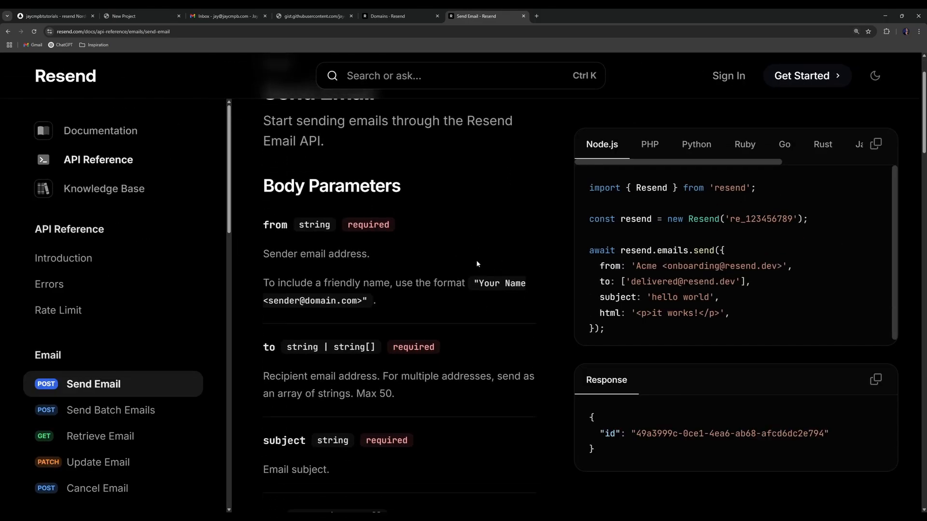
key(ctrl+minus)
key(ctrl+minus)
key(ctrl+plus)
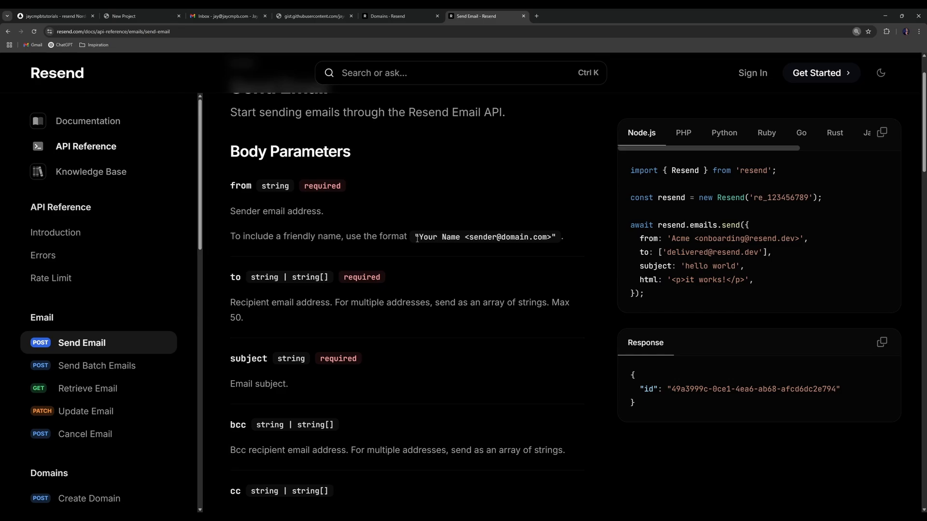
drag(418, 239, 553, 240)
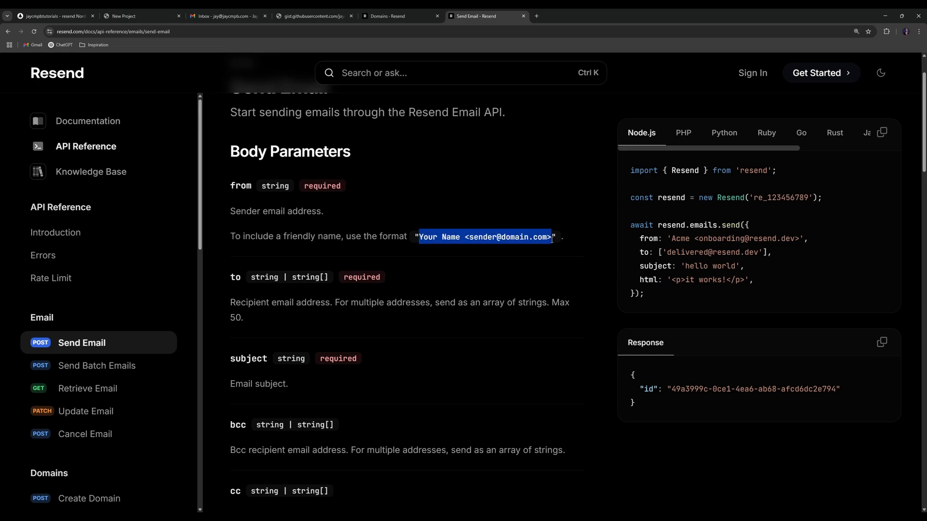
drag(470, 238, 549, 242)
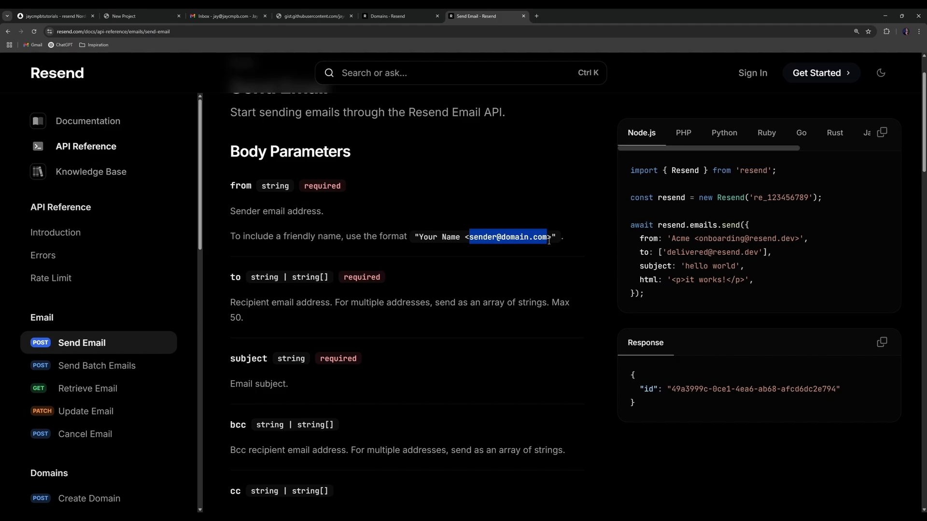
click(510, 242)
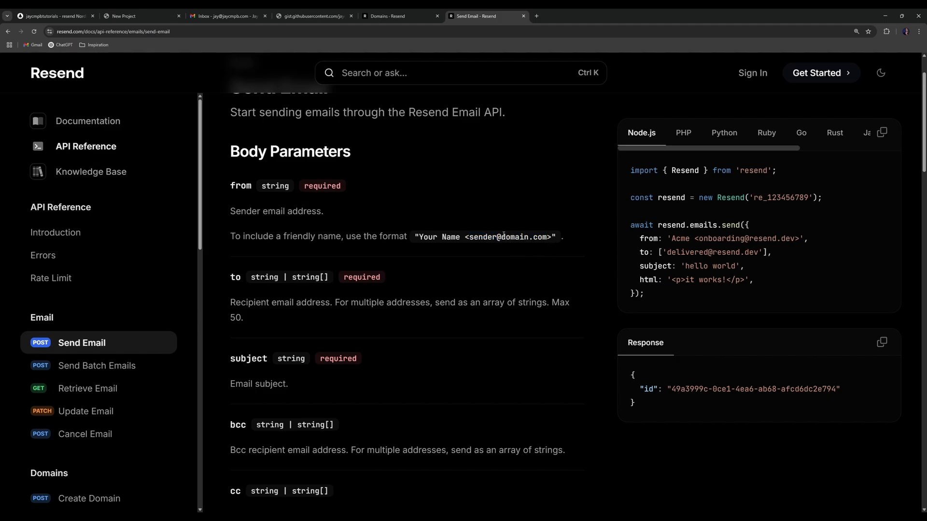
drag(504, 236, 545, 235)
mouse_move(545, 235)
mouse_down()
mouse_move(470, 239)
mouse_move(548, 237)
mouse_up()
click(242, 186)
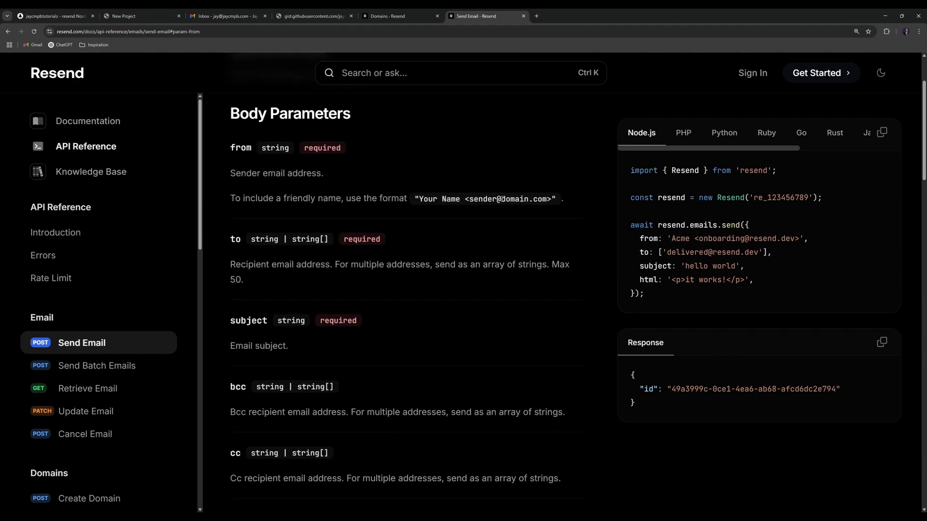
drag(501, 199, 549, 199)
click(526, 146)
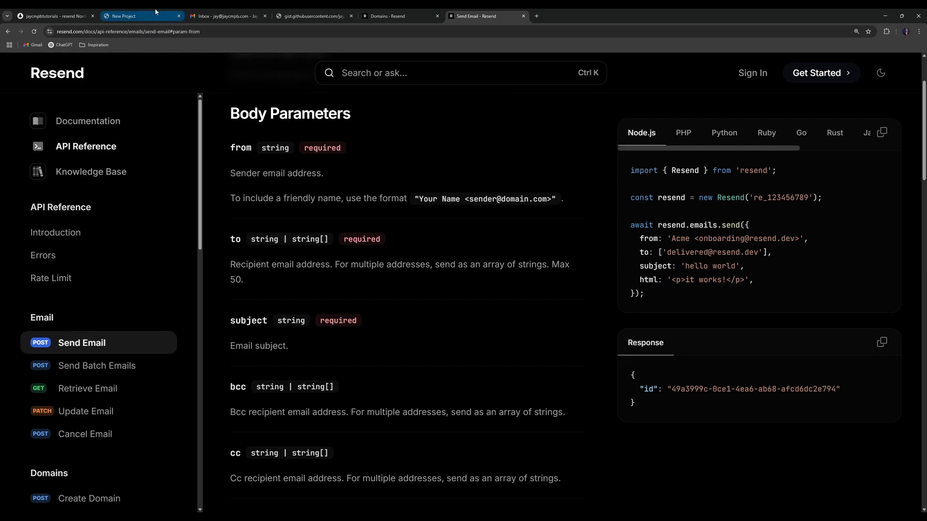
click(94, 12)
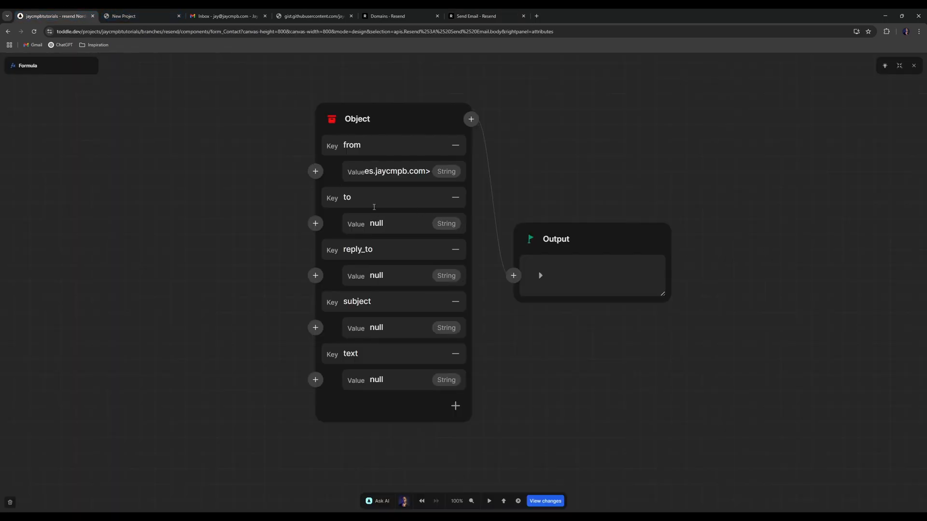
- Set to to the recipient's email address and link reply_to to the form's email field
click(395, 222)
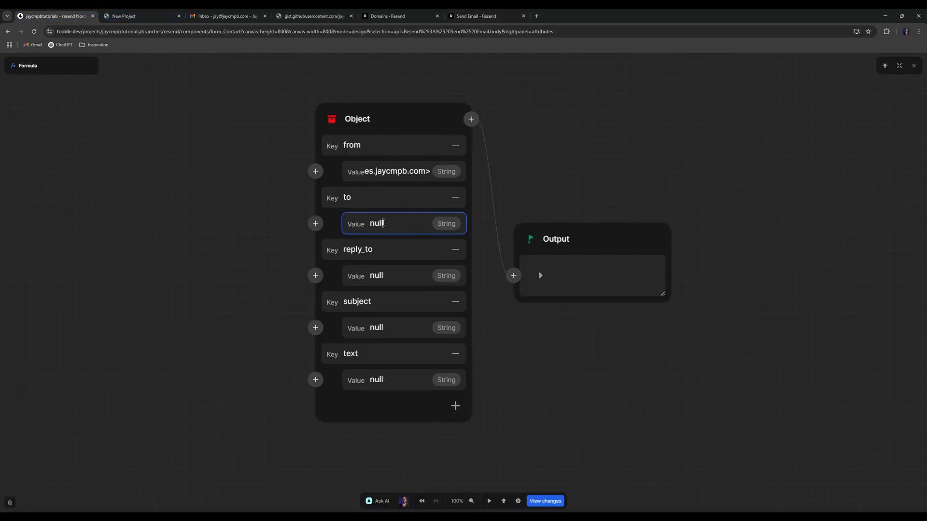
double_click(423, 221)
key(BackSpace)
click(316, 276)
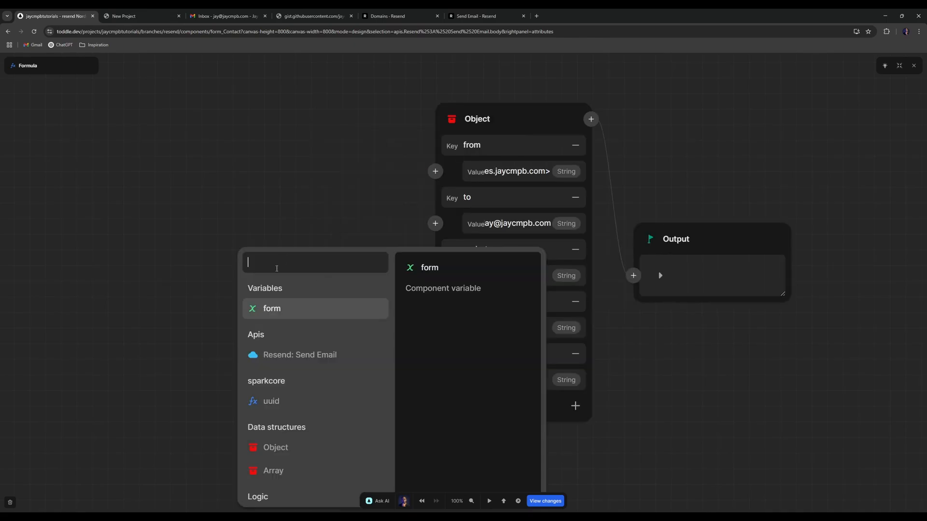
click(307, 304)
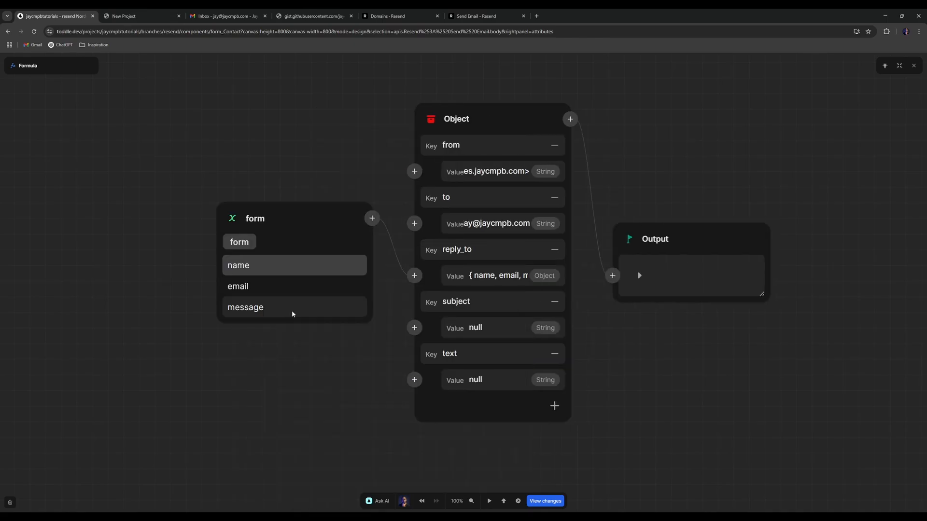
click(256, 289)
- Set subject to 'New Contact Form Submission' and link text to the form's message field
click(492, 328)
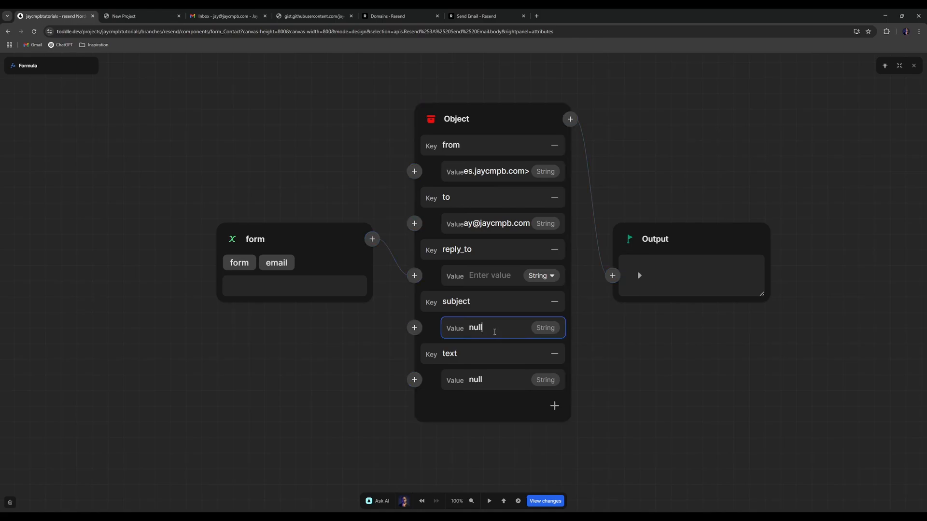
key(BackSpace)
key(BackSpace)
text(Conta)
key(BackSpace)
key(BackSpace)
key(BackSpace)
key(BackSpace)
key(BackSpace)
text(New Contact Form)
text( Submission)
click(414, 380)
click(255, 391)
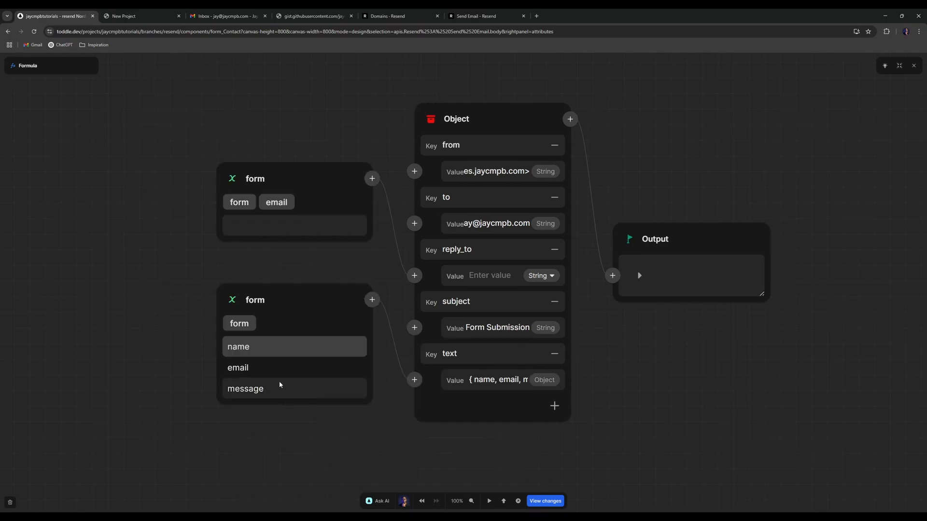
click(277, 388)
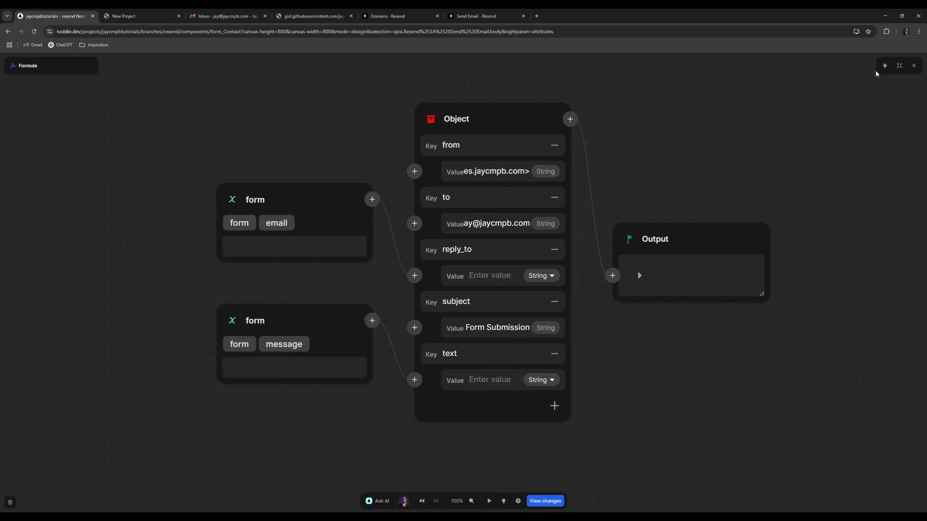
click(913, 65)
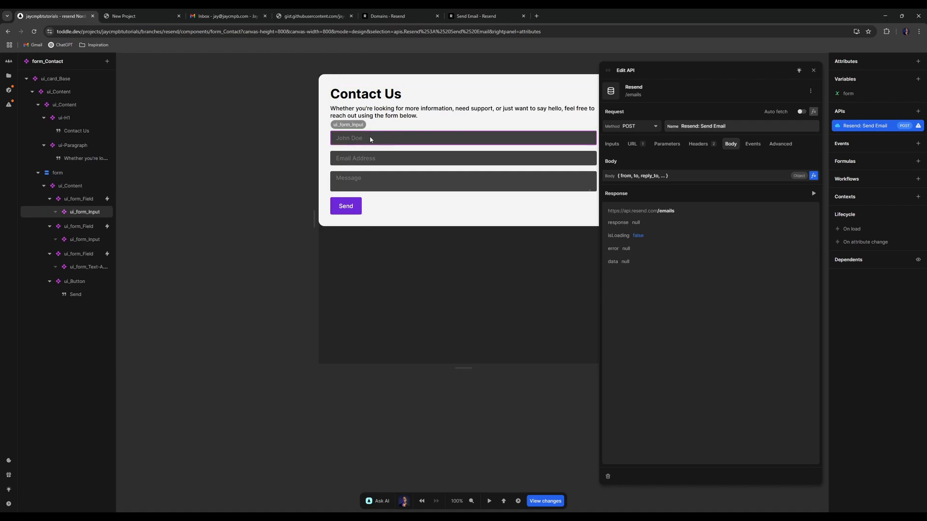
click(814, 176)
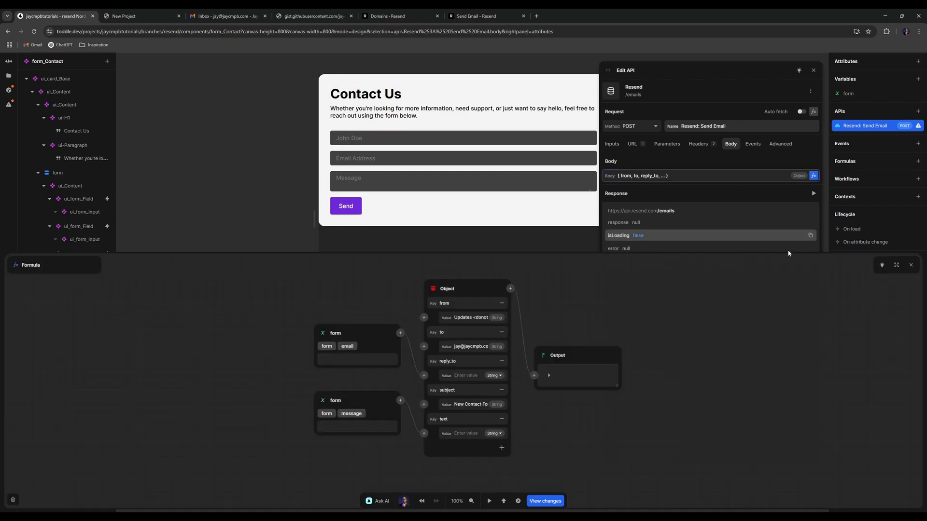
click(896, 265)
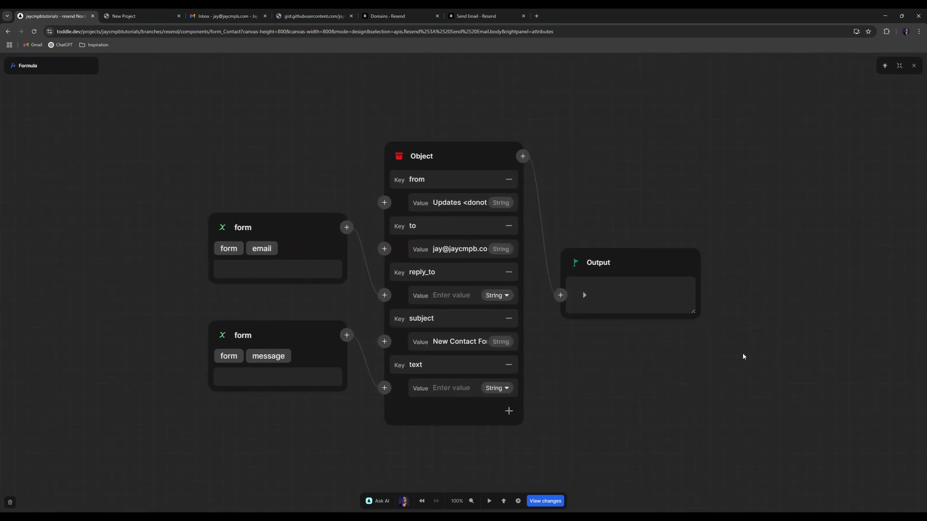
- Add a Log to console action printing 'Success' to the API's On success event
click(912, 66)
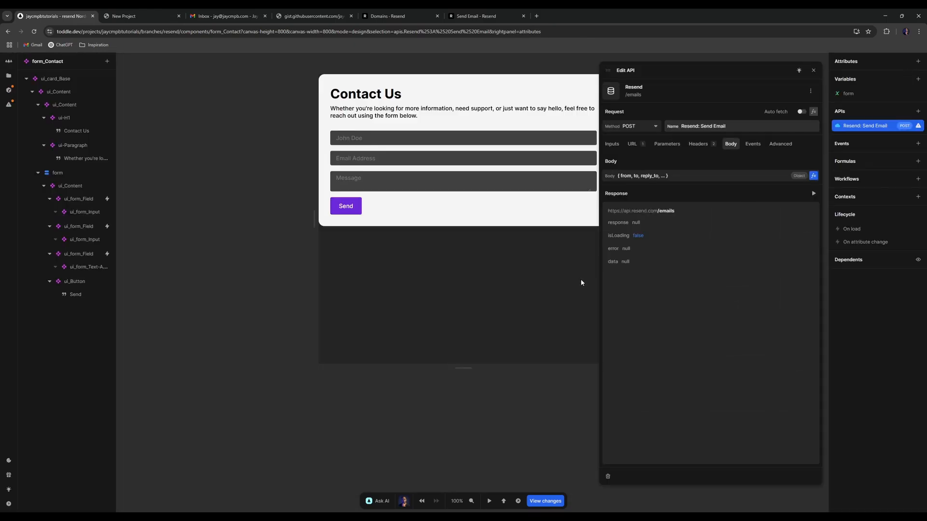
click(752, 144)
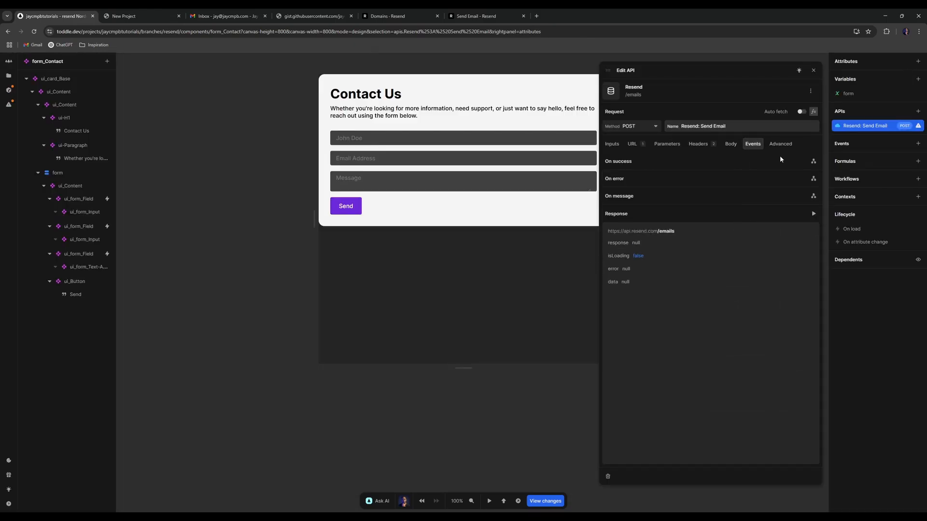
click(813, 161)
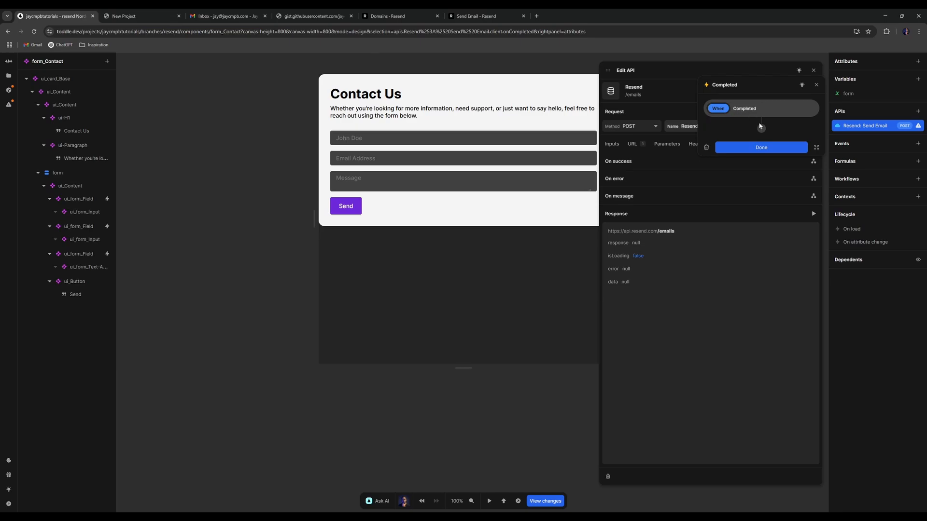
click(761, 128)
text(log)
key(Return)
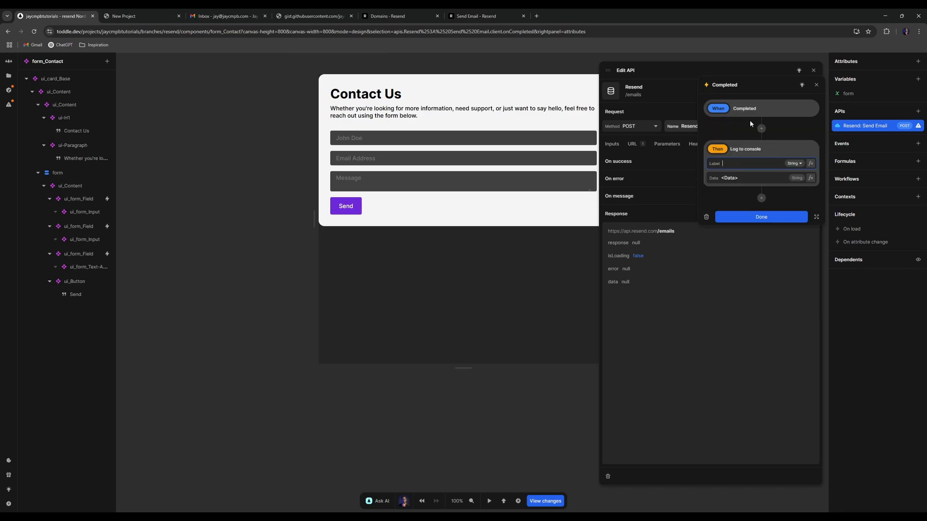
click(762, 178)
text(Success)
click(762, 217)
- Add a Log to console action printing 'Error' to the On error event
click(814, 178)
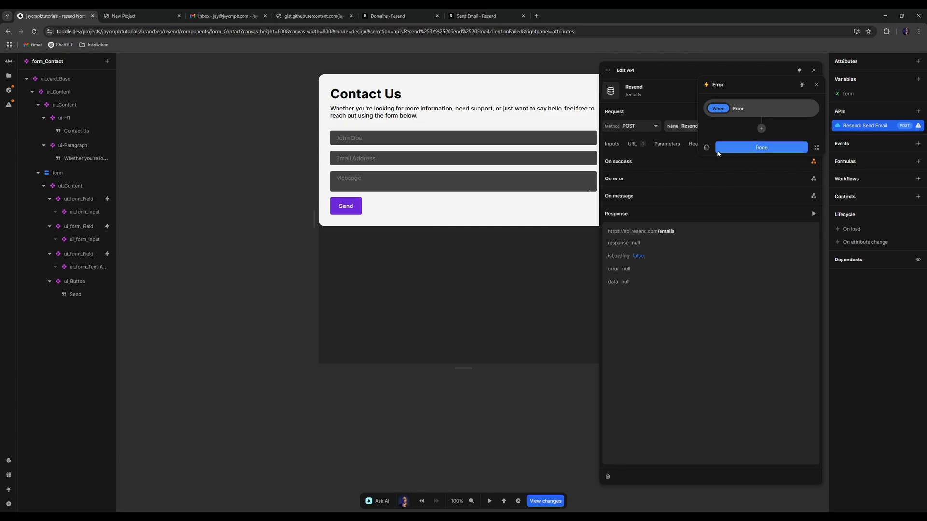
click(761, 129)
text(log)
key(Return)
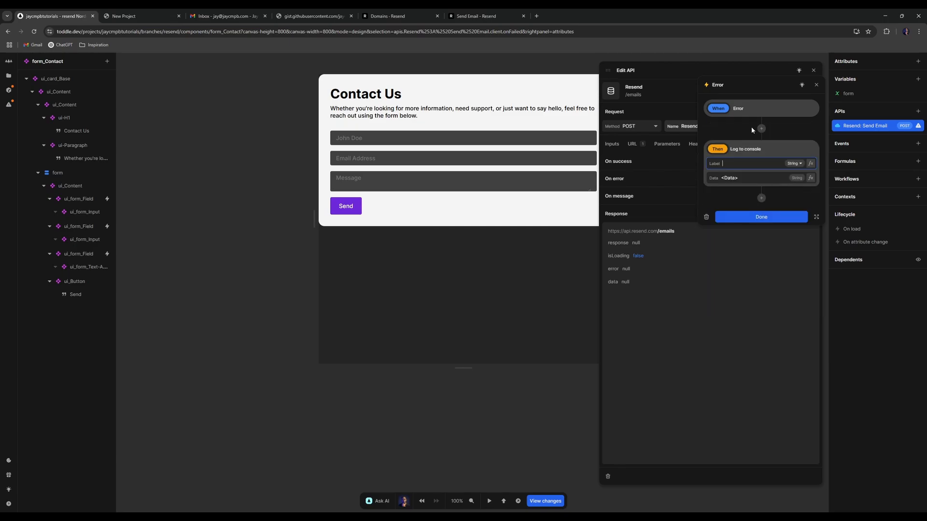
click(749, 177)
text(Error)
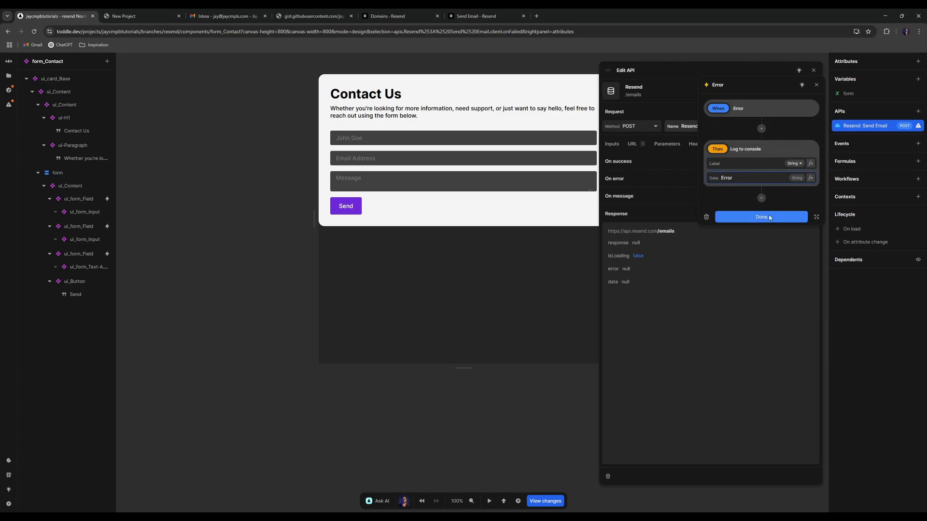
click(761, 217)
click(814, 70)
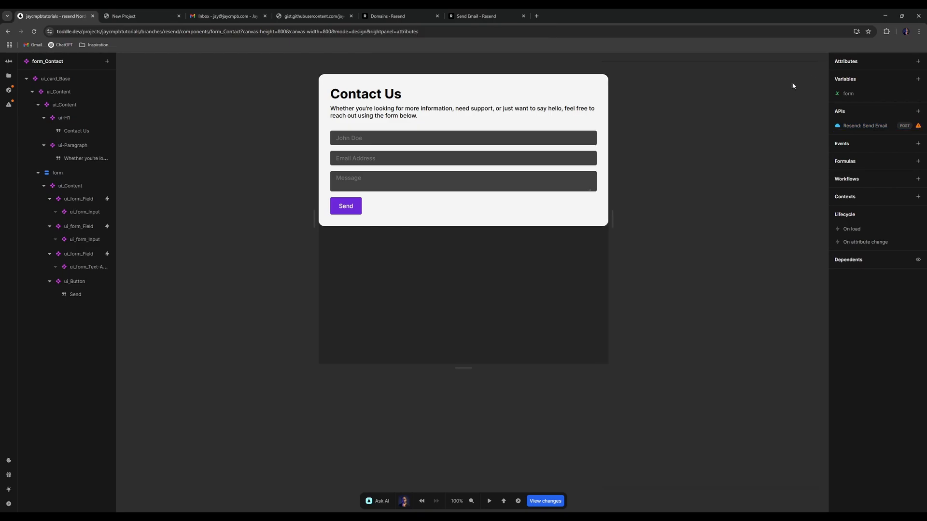
- Select the form element and open its Form › submit event workflow
click(83, 176)
click(909, 62)
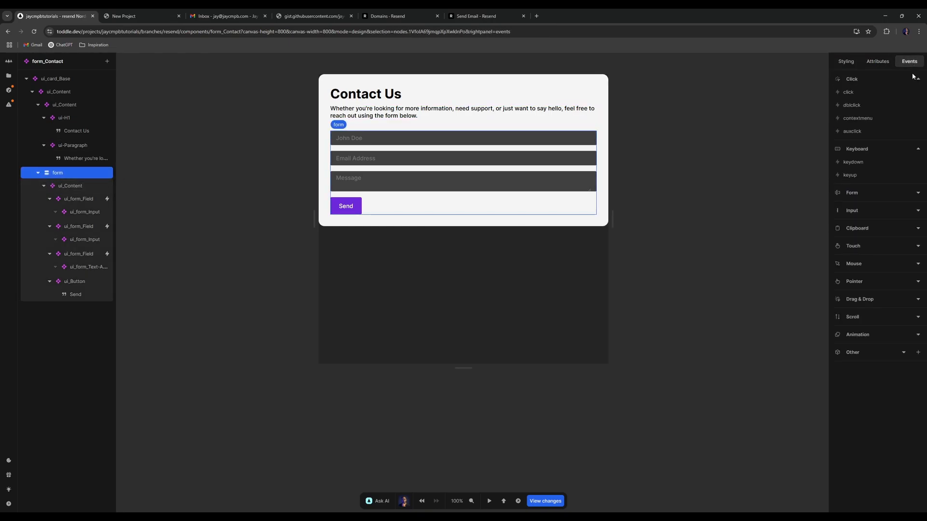
click(874, 193)
click(864, 205)
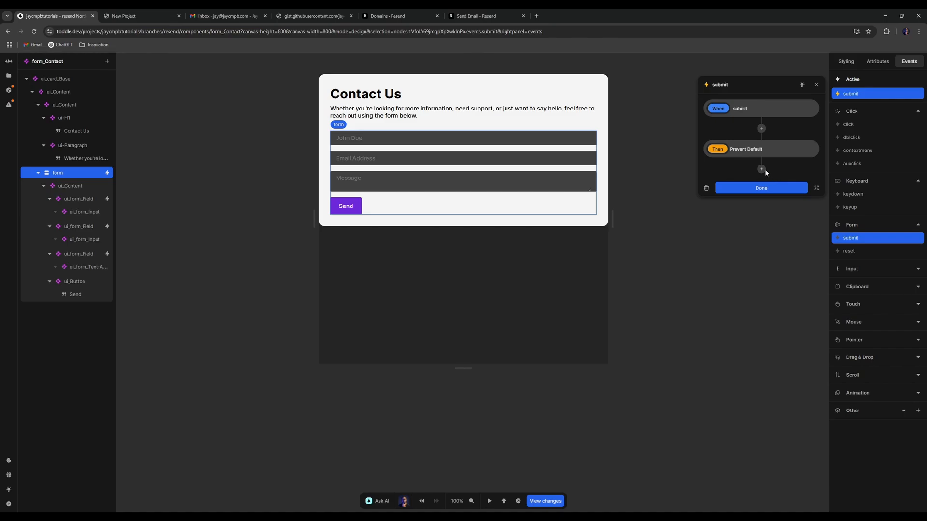
- Make the form's submit workflow call the Resend Send Email API
click(764, 169)
click(754, 229)
click(741, 274)
click(739, 273)
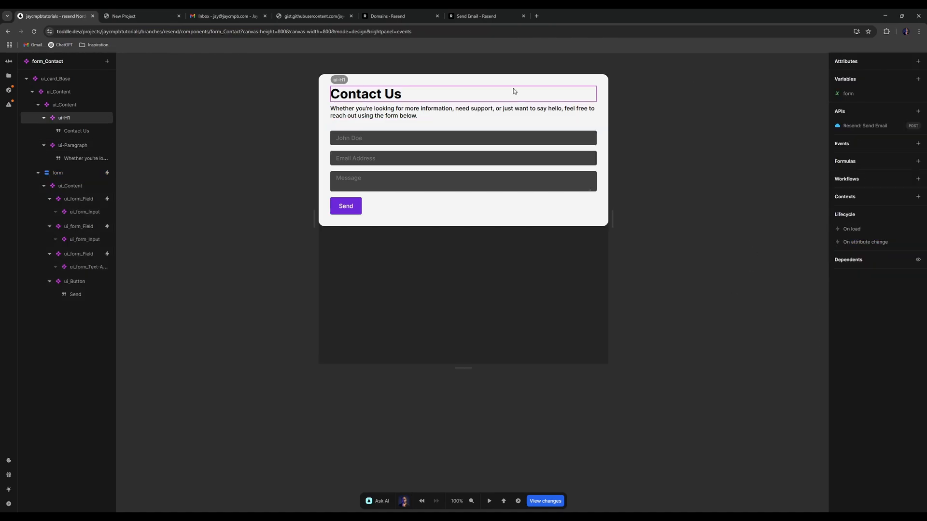
- Open the Homepage and insert the form_Contact component into its section
click(9, 76)
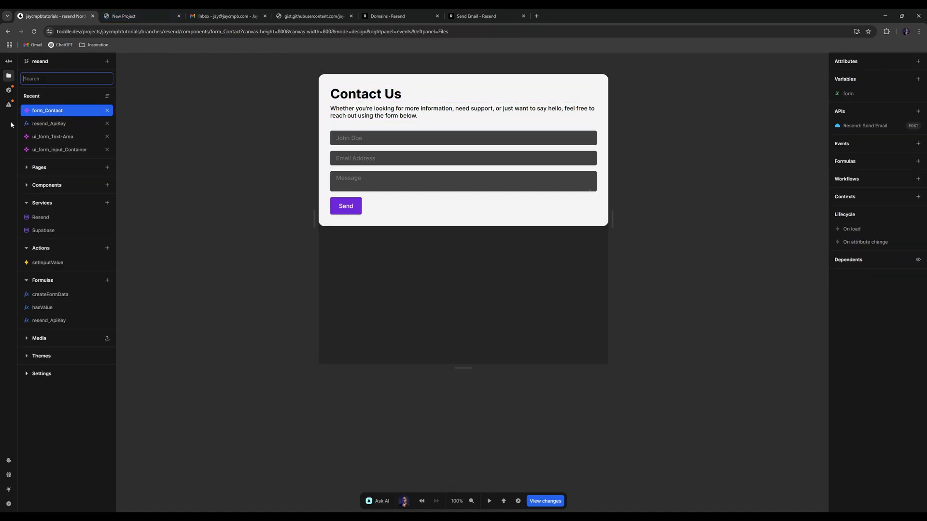
text(das)
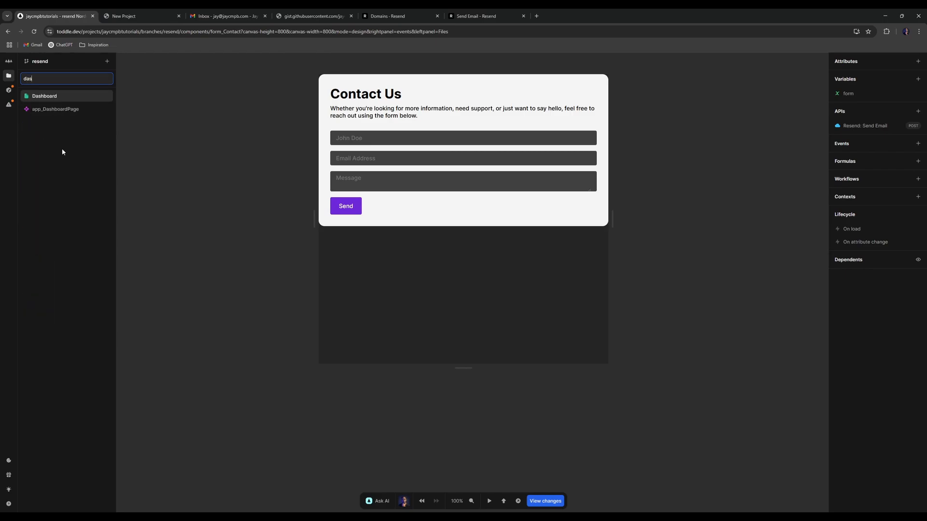
click(45, 96)
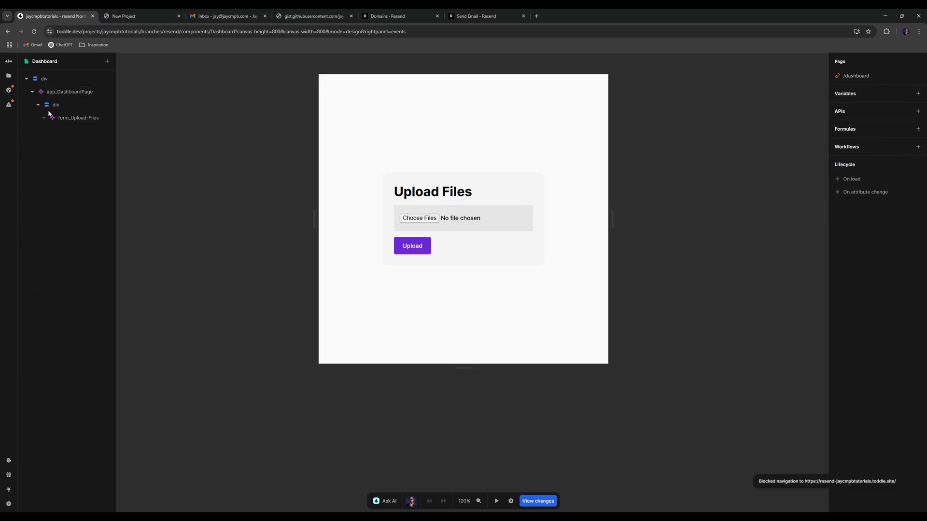
click(9, 76)
text(h)
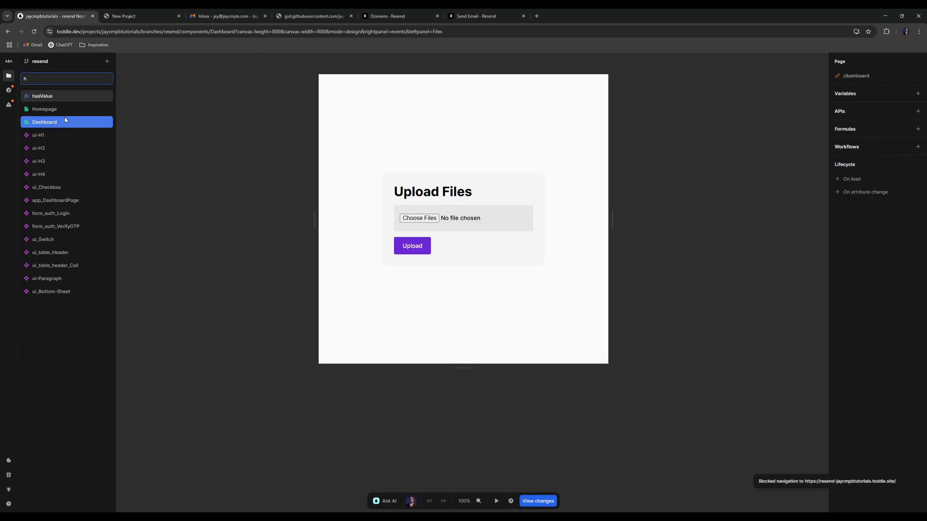
click(53, 109)
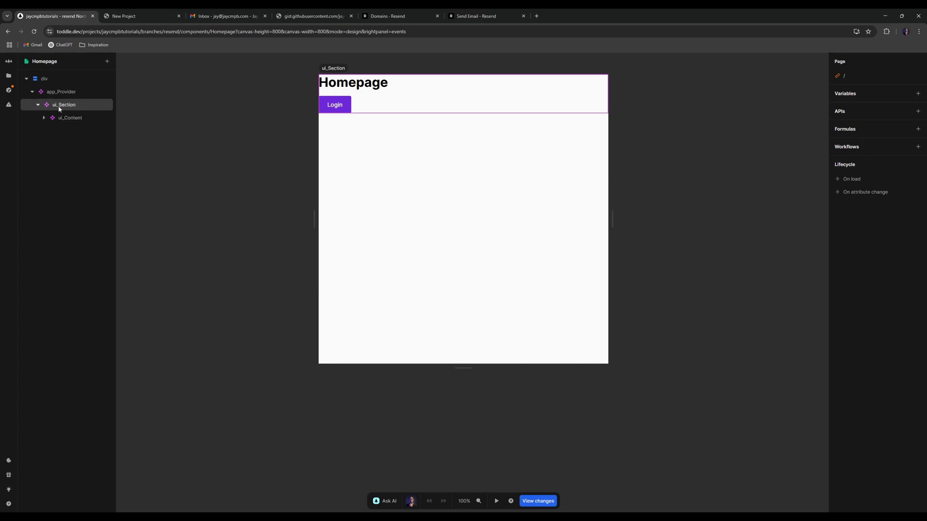
click(60, 109)
text(acontact)
key(Return)
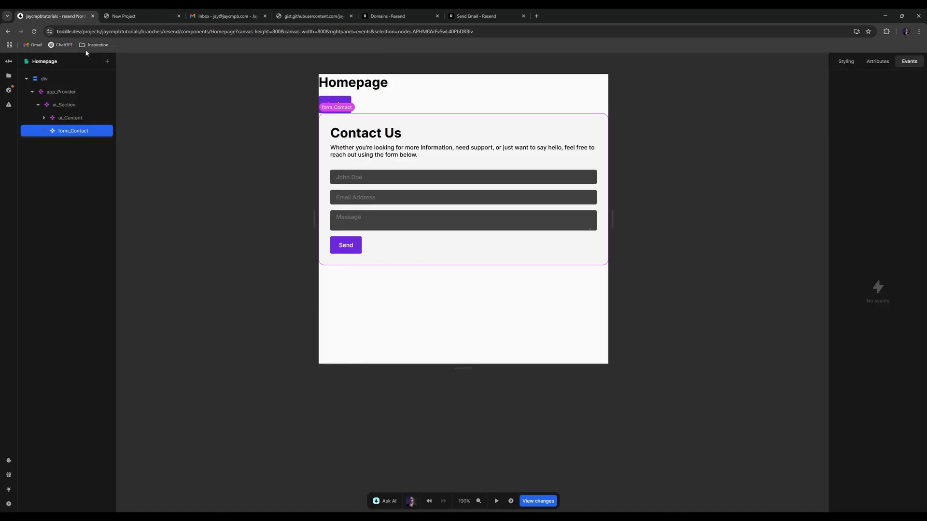
- Open the published site with DevTools' Network panel recording after a reload
click(511, 501)
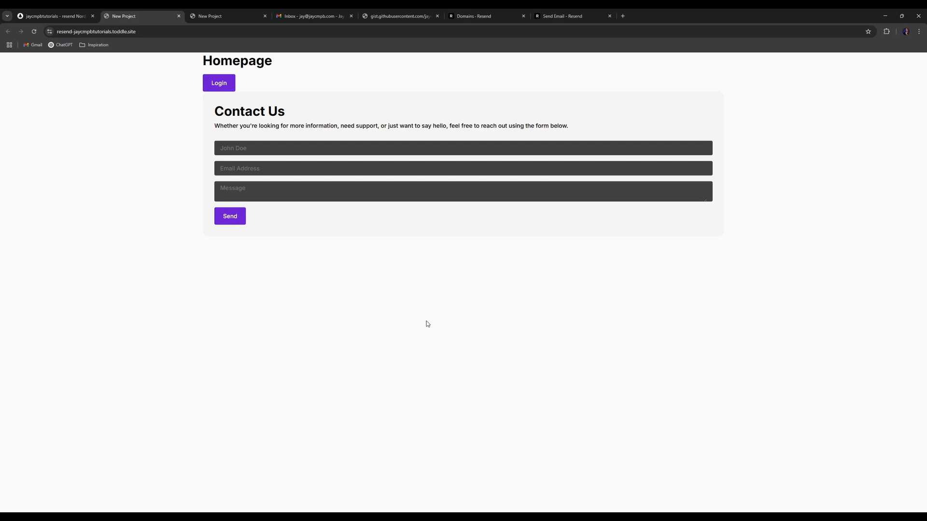
key(F12)
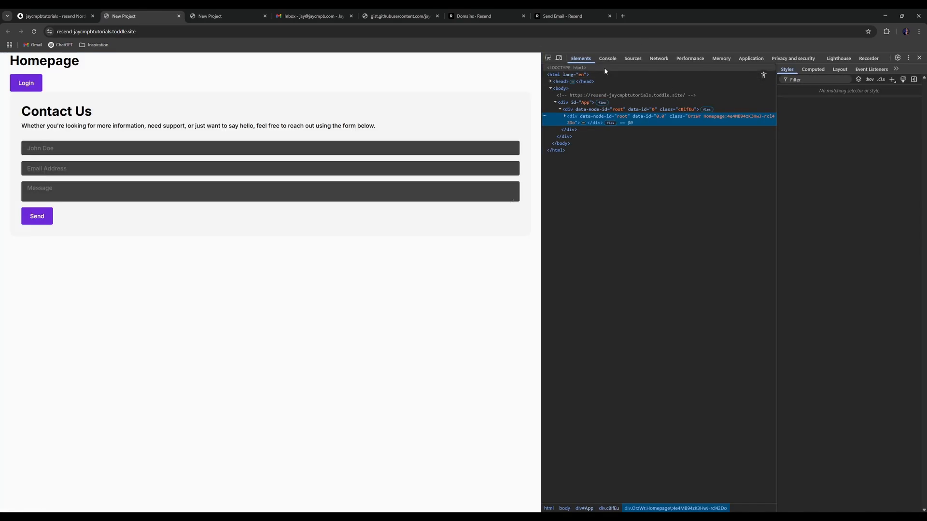
click(659, 58)
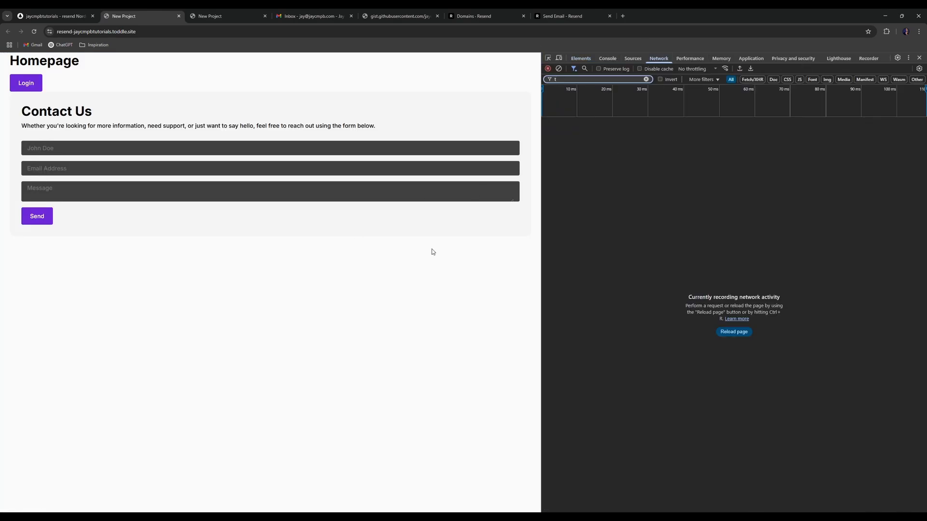
click(733, 332)
- Fill the contact form with a name, an email address and the message 'Hello, friend!'
click(227, 144)
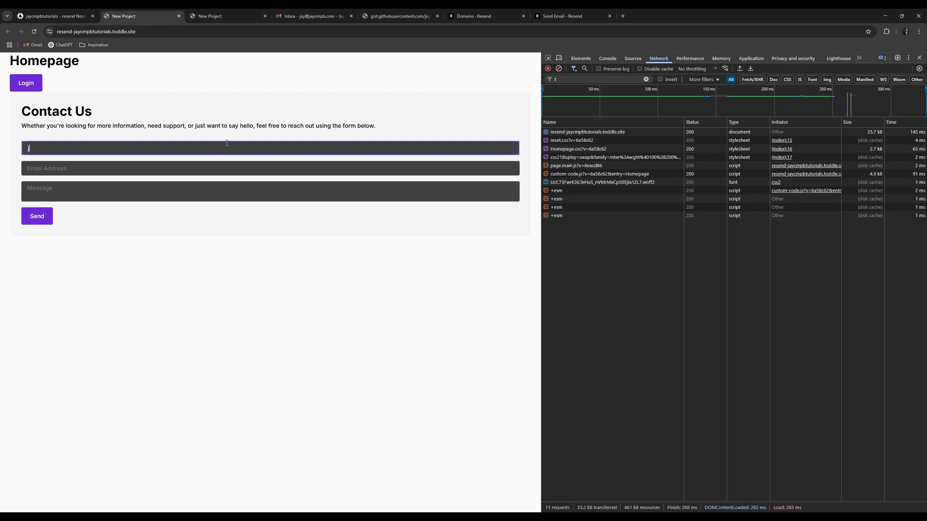
key(ctrl+a)
key(BackSpace)
key(Tab)
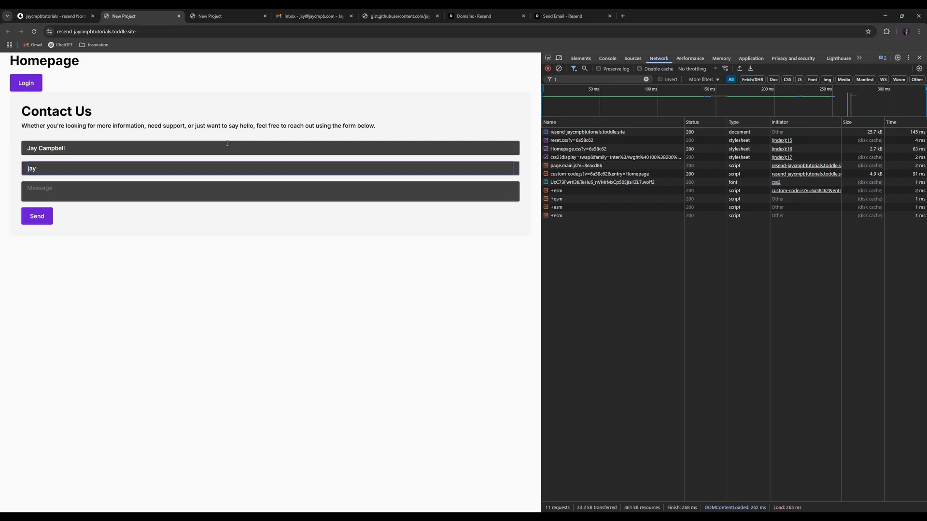
key(Tab)
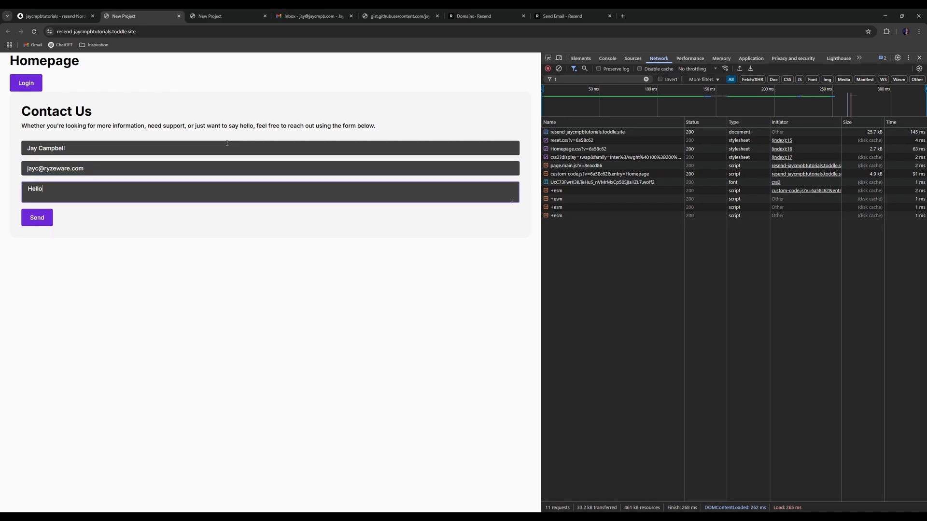
key(BackSpace)
key(BackSpace)
key(BackSpace)
key(BackSpace)
key(BackSpace)
key(BackSpace)
key(BackSpace)
- Submit the form and inspect the send-email request's response for an id
click(274, 246)
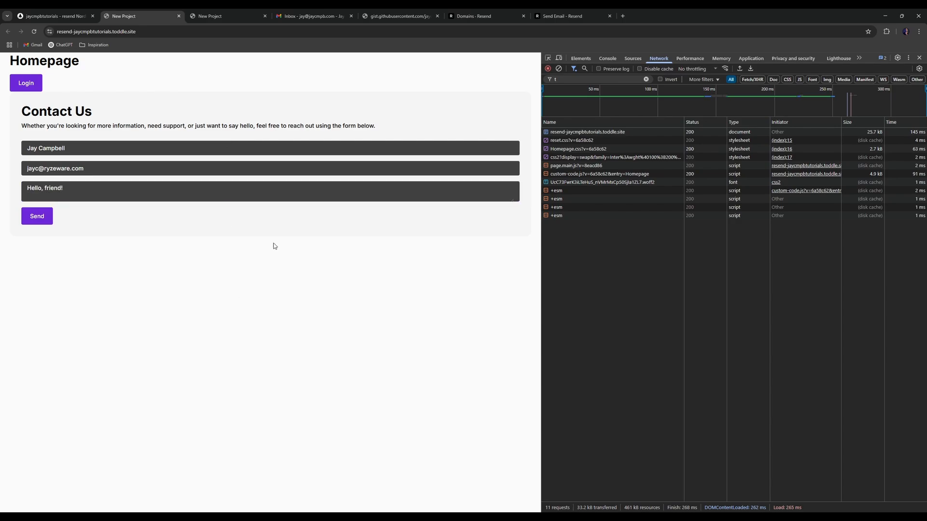
click(34, 219)
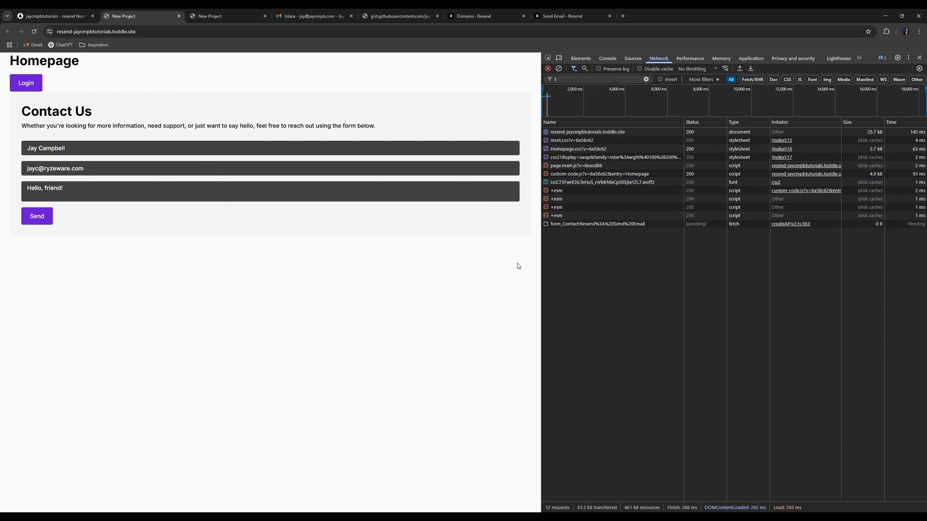
click(603, 224)
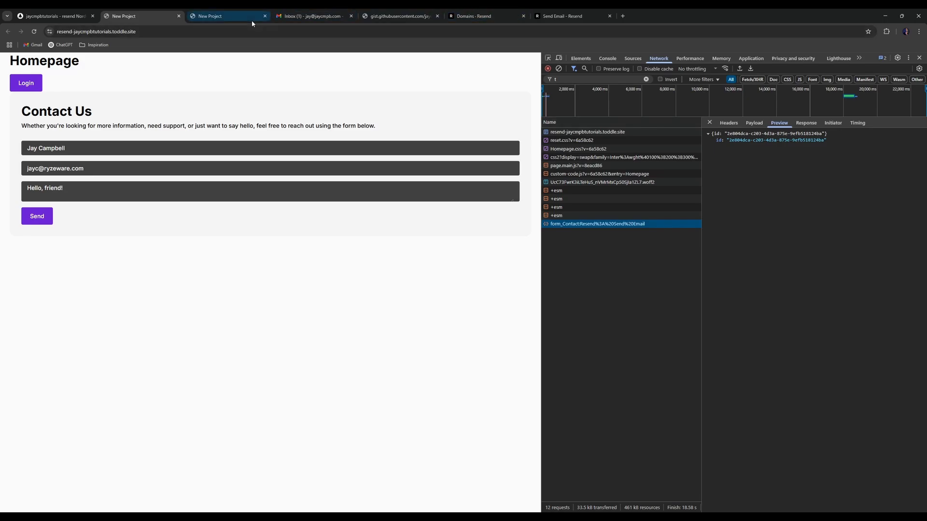
click(312, 18)
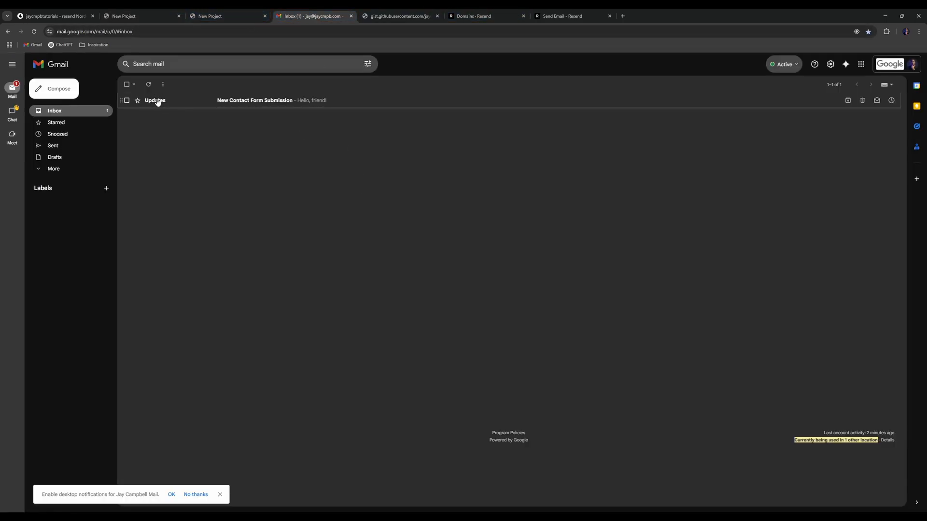
- Open the New Contact Form Submission email and inspect the sender's address and domain
mouse_move(155, 101)
click(161, 102)
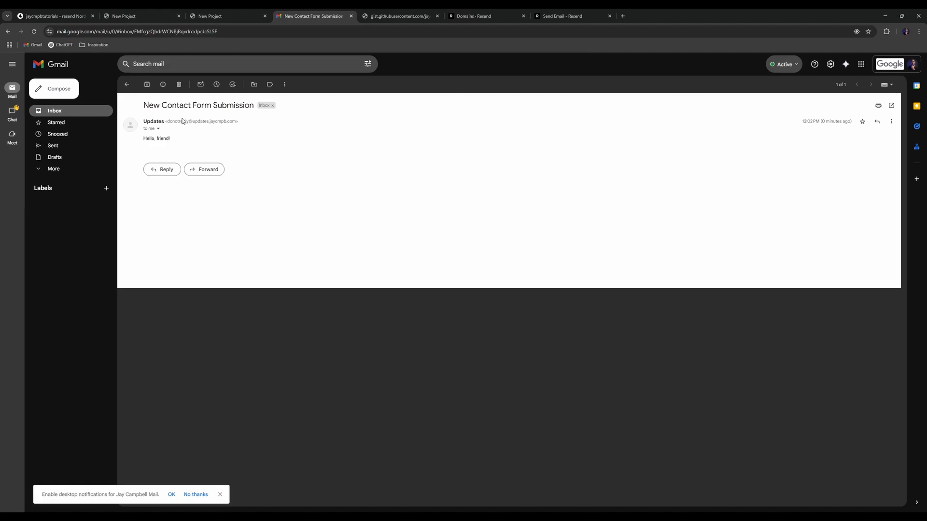
drag(169, 121, 259, 126)
click(243, 122)
key(ctrl+plus)
key(ctrl+plus)
key(ctrl+plus)
key(ctrl+plus)
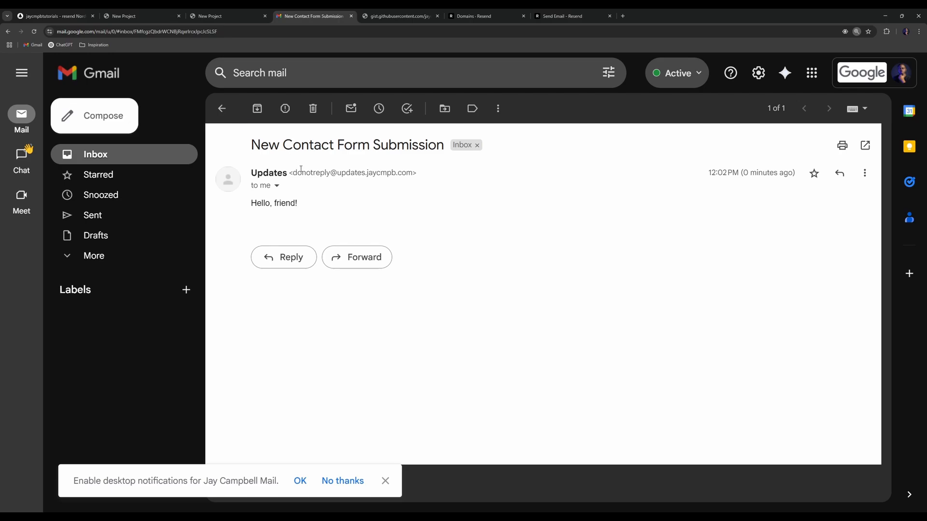
drag(337, 173, 414, 175)
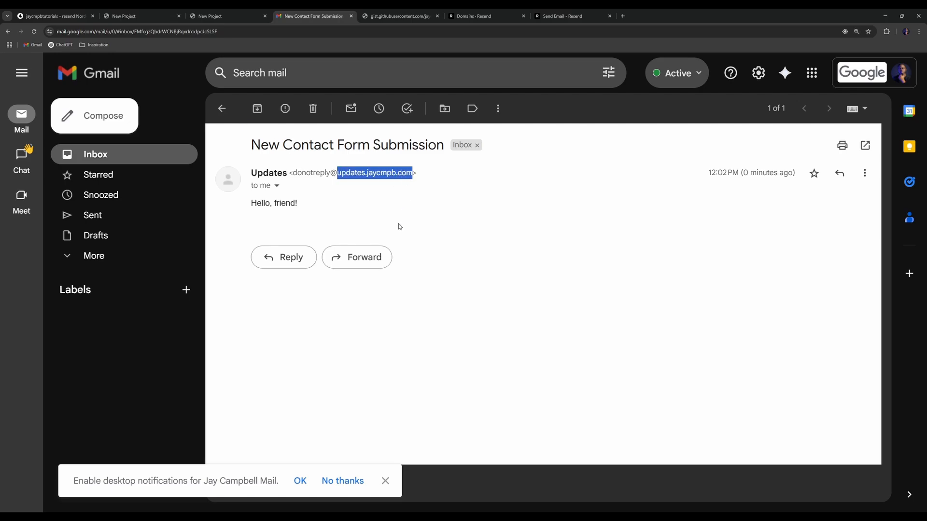
- Check the recipient and reply-to addresses in the email's full details
click(277, 186)
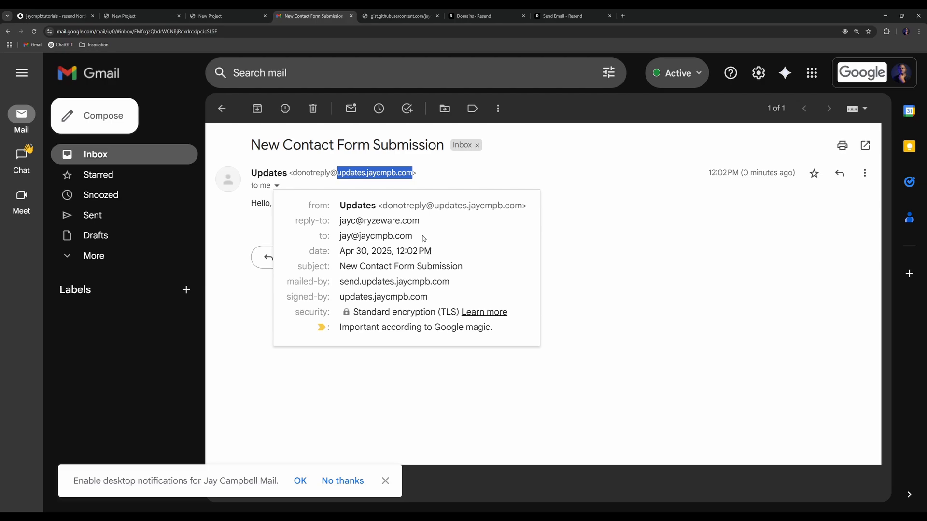
drag(424, 239, 335, 237)
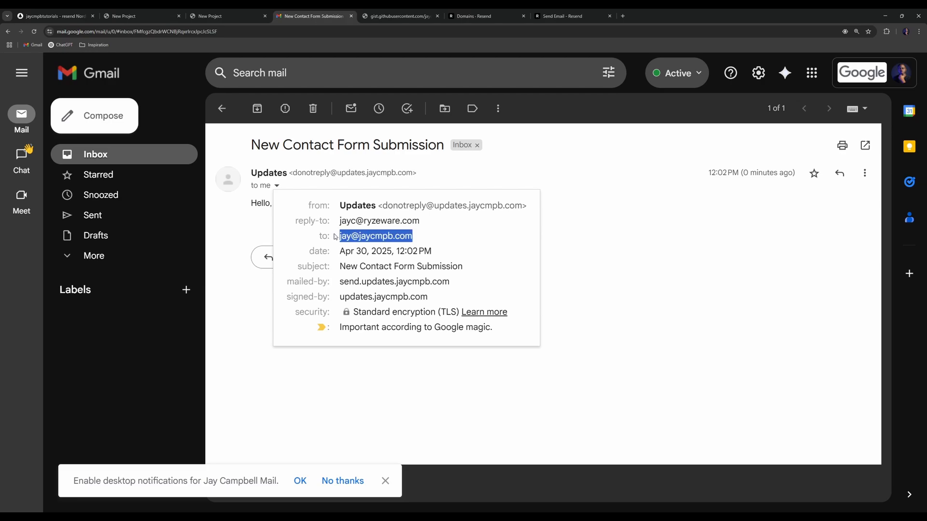
drag(426, 227, 329, 221)
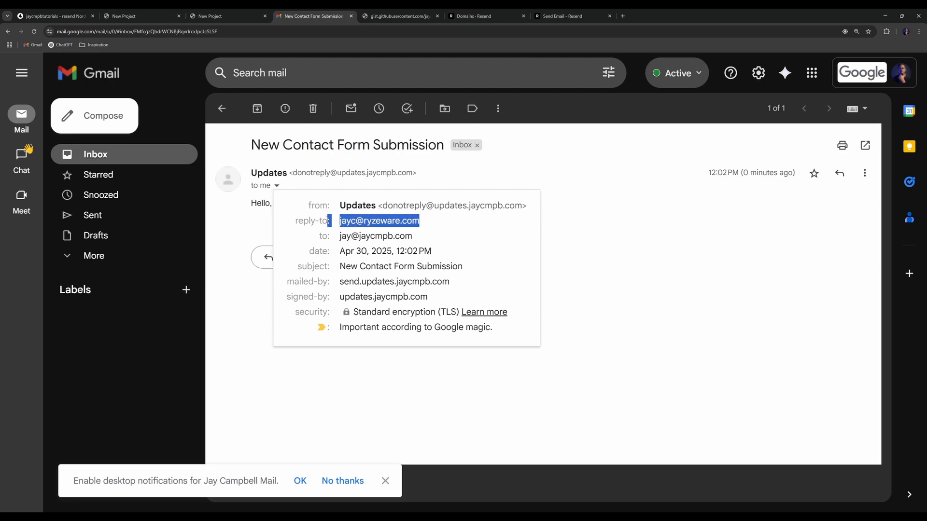
click(385, 188)
- Start a reply to confirm the reply-to, discard it, and check the 'Hello, friend!' body
click(280, 256)
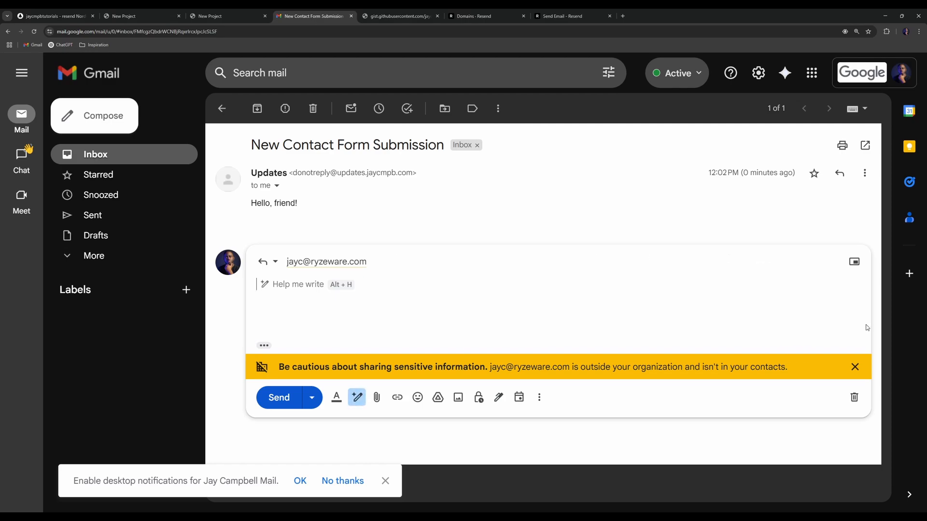
click(855, 397)
drag(318, 203, 249, 208)
click(451, 221)
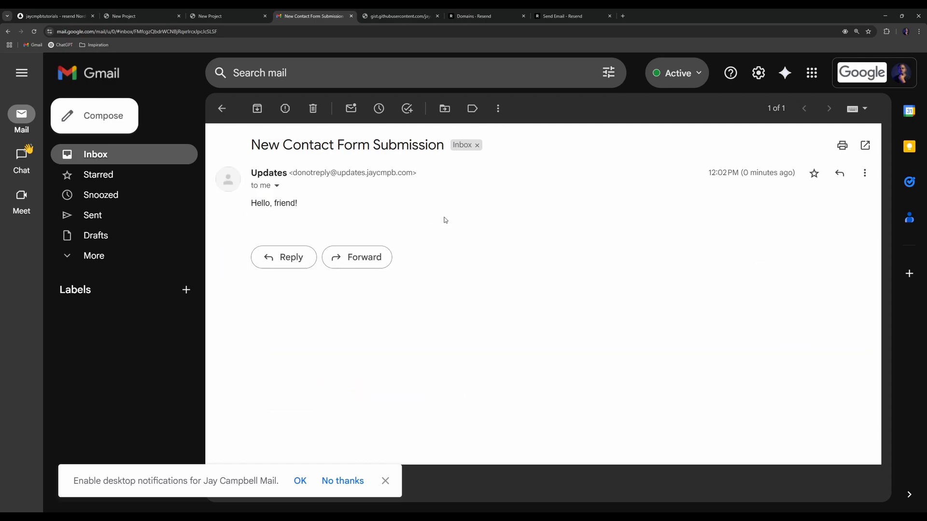
- Open Resend's Emails log and reload it to show the newest send
click(560, 16)
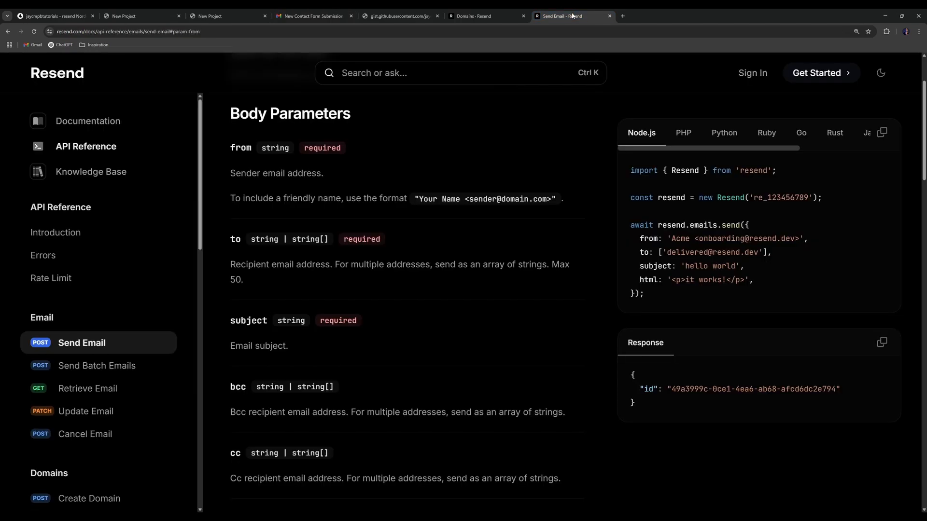
click(473, 16)
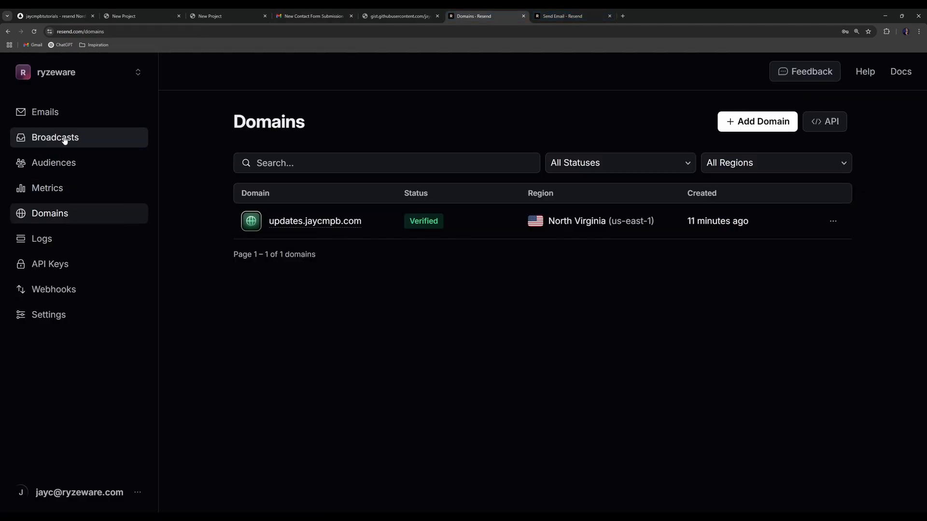
click(69, 114)
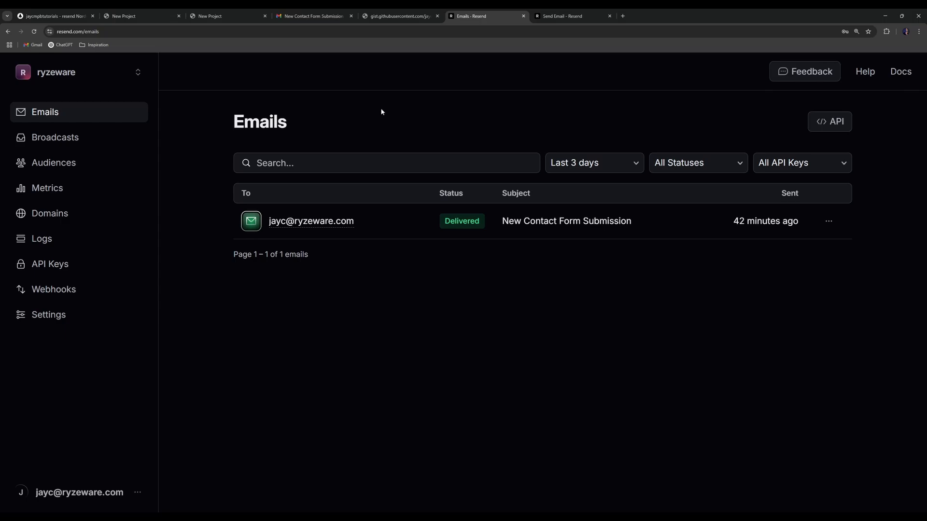
key(ctrl+minus)
key(ctrl+minus)
click(34, 31)
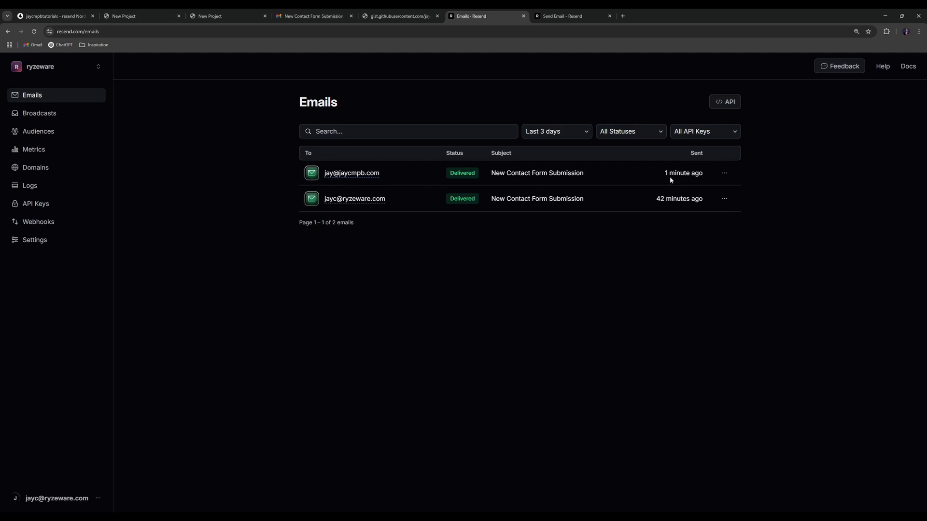
- Open the newest email's details and view its plain-text body 'Hello, friend!'
drag(665, 175, 711, 179)
click(364, 173)
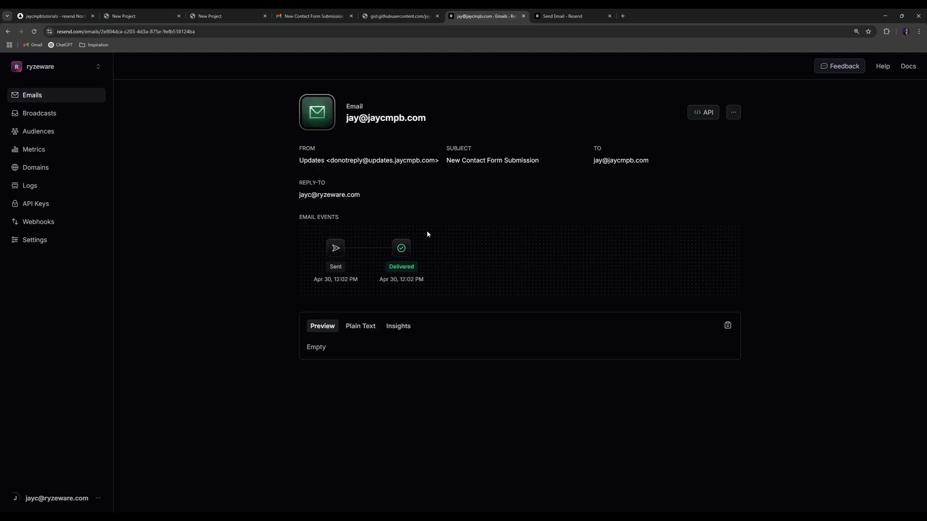
click(368, 326)
scroll(338, 343, down, 1)
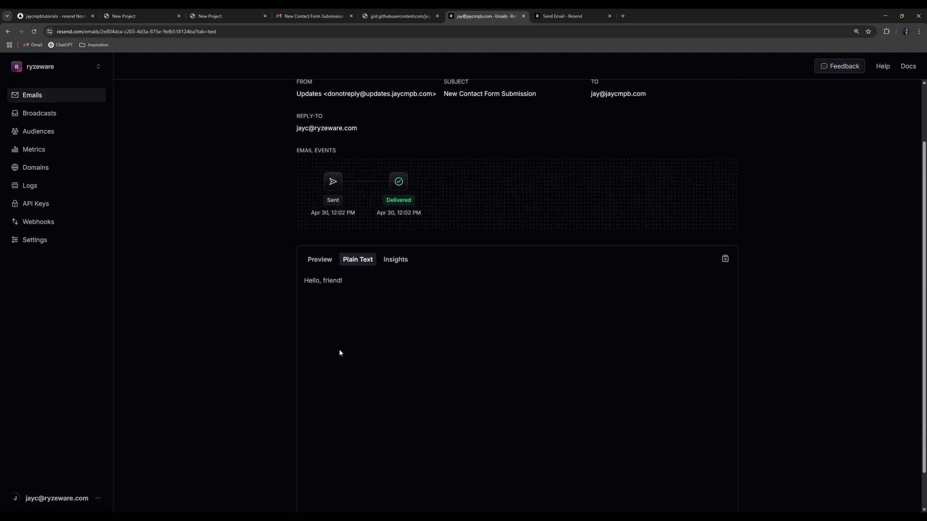
drag(366, 304, 262, 312)
scroll(263, 313, up, 1)
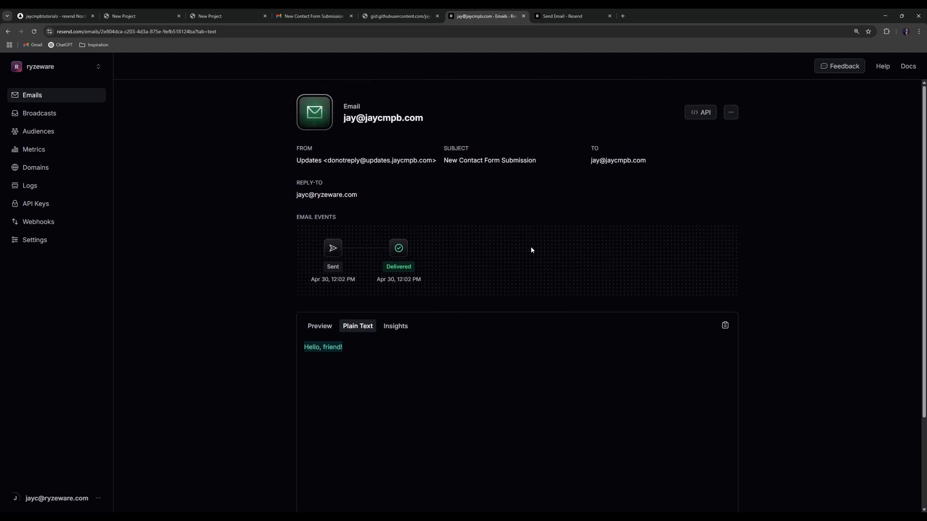
click(428, 194)
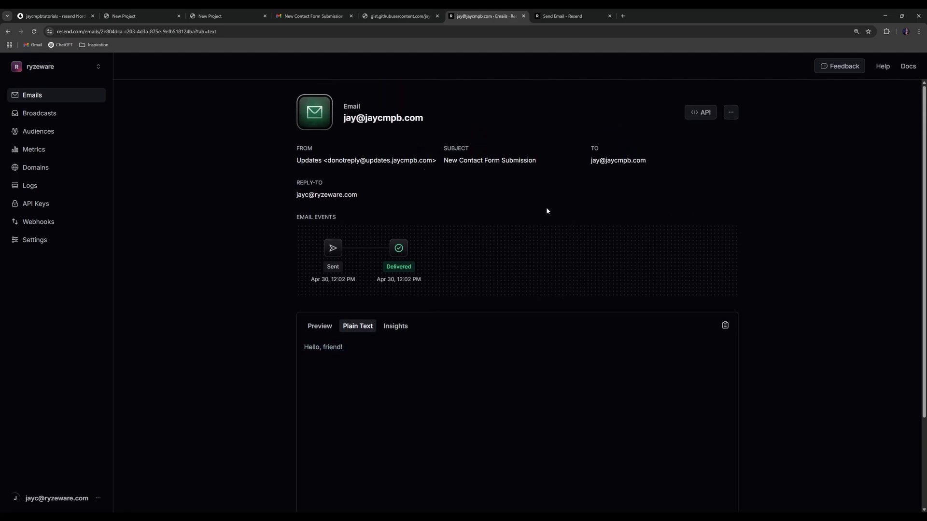